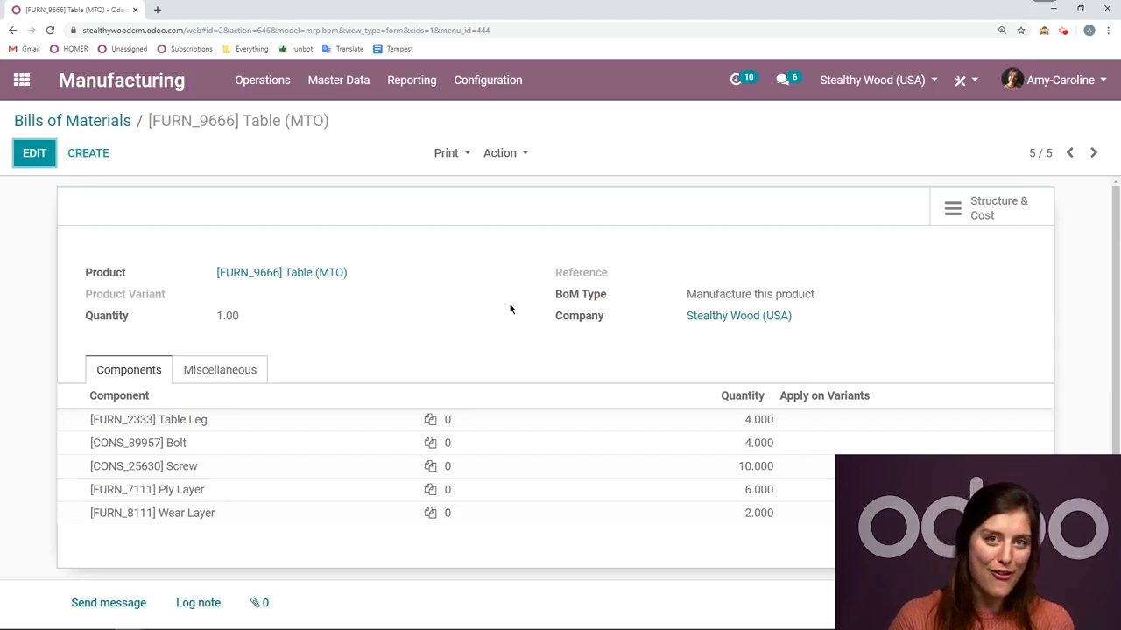
# - Create a new bill of materials for [FURN_7023] Wood Panel with the BoM type Kit
pyautogui.click(81, 152)
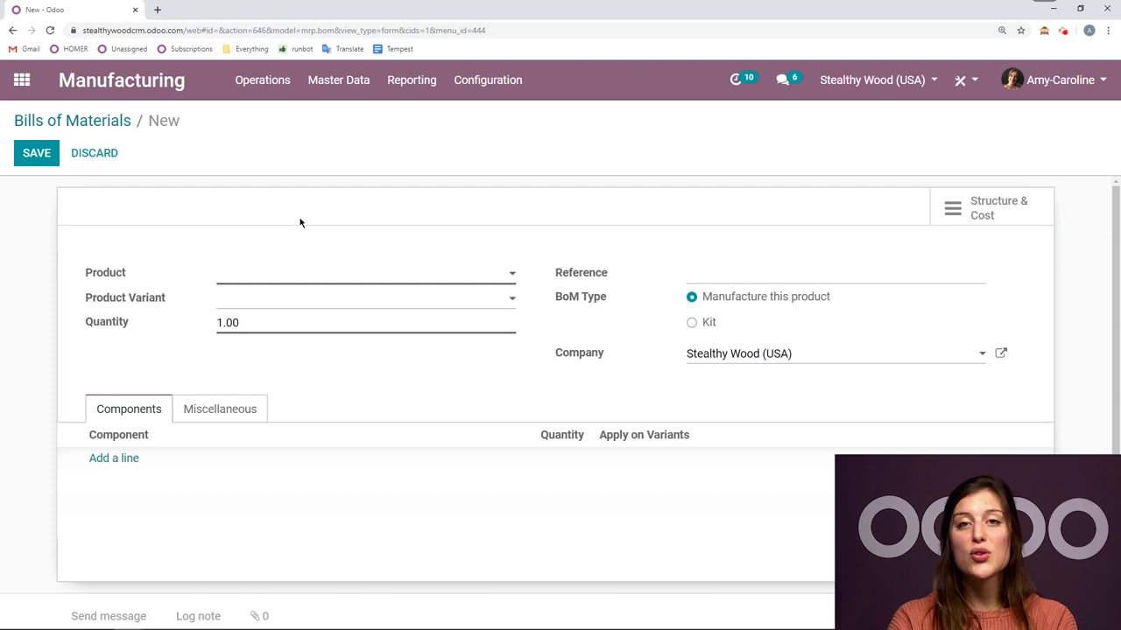
pyautogui.write('woo')
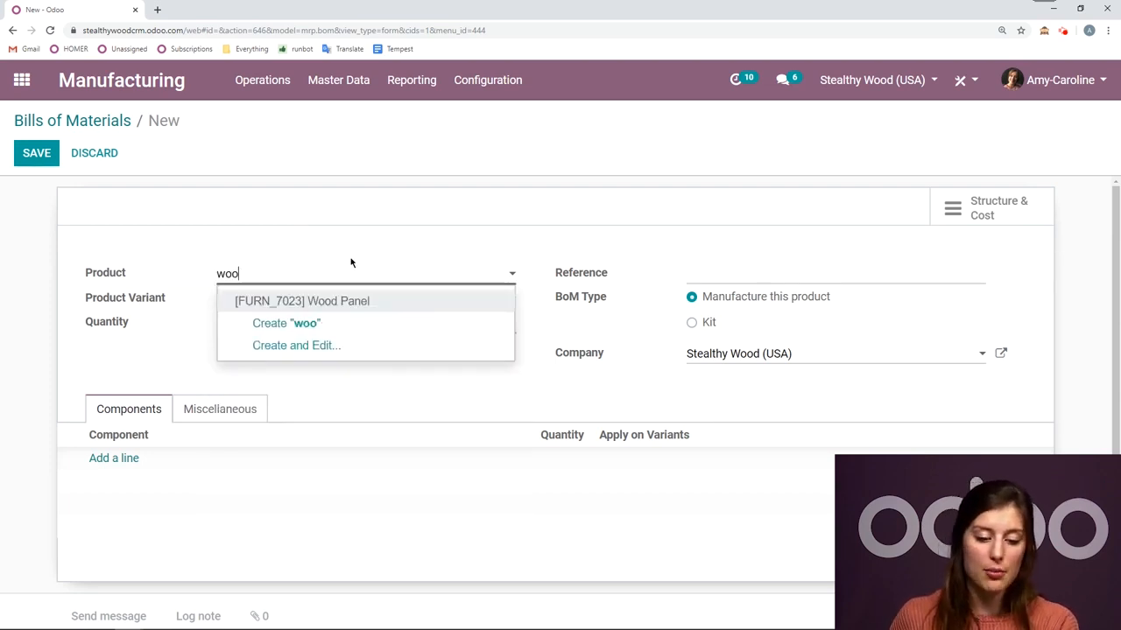
pyautogui.click(376, 299)
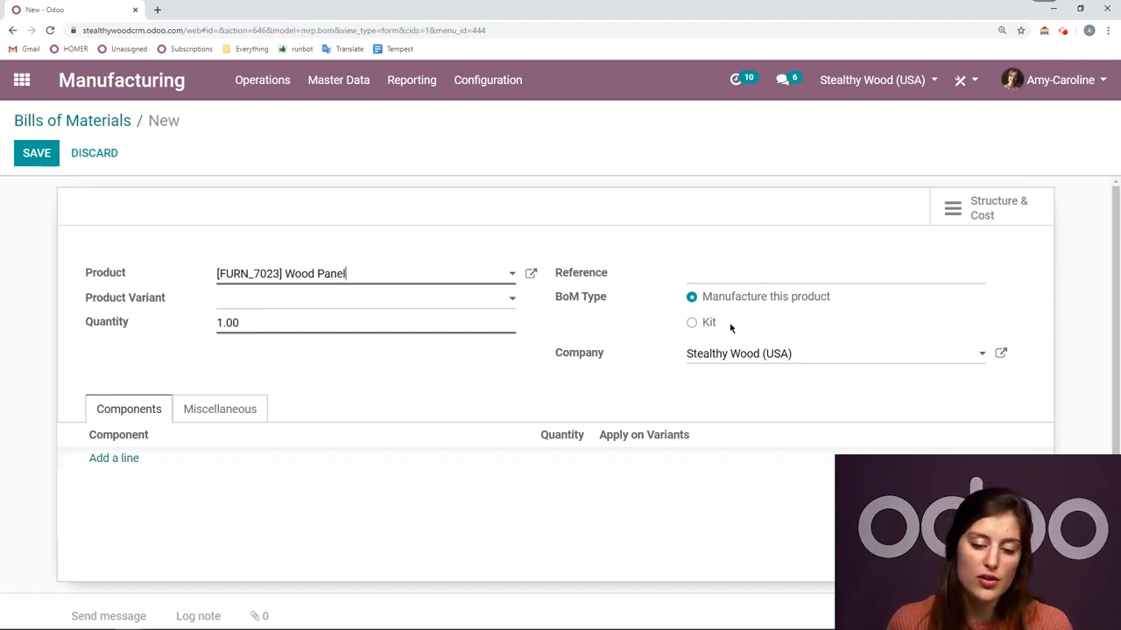
pyautogui.click(694, 324)
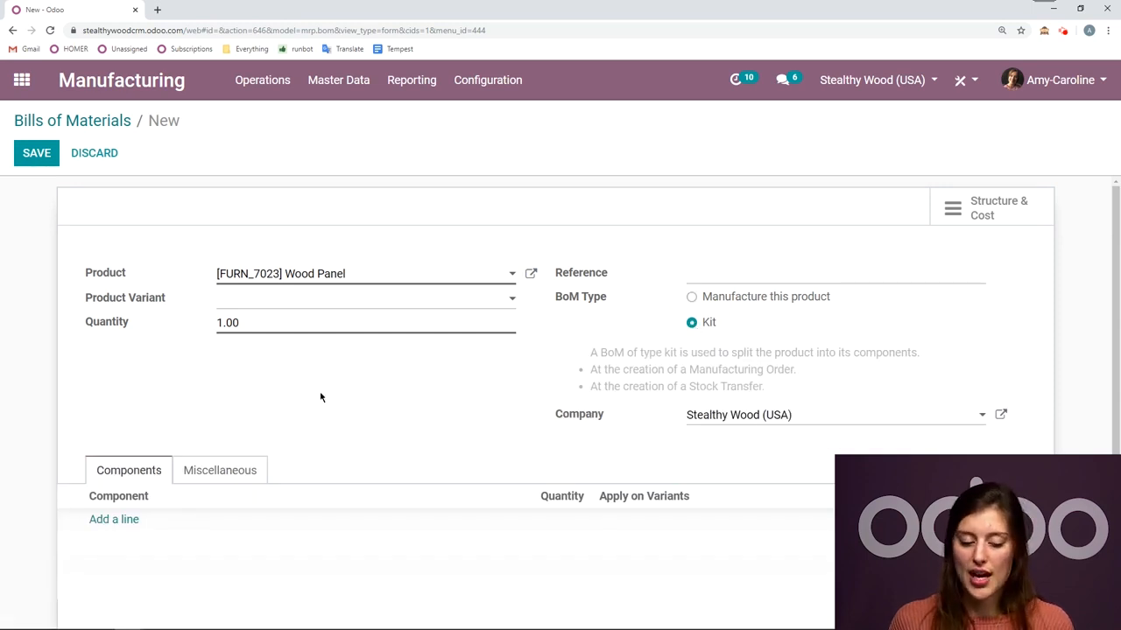
# - Add components [FURN_7111] Ply Layer with quantity 3 and [FURN_8111] Wear Layer with quantity 1 to the kit, and save it
pyautogui.click(123, 521)
pyautogui.write('lay')
pyautogui.click(242, 405)
pyautogui.click(119, 545)
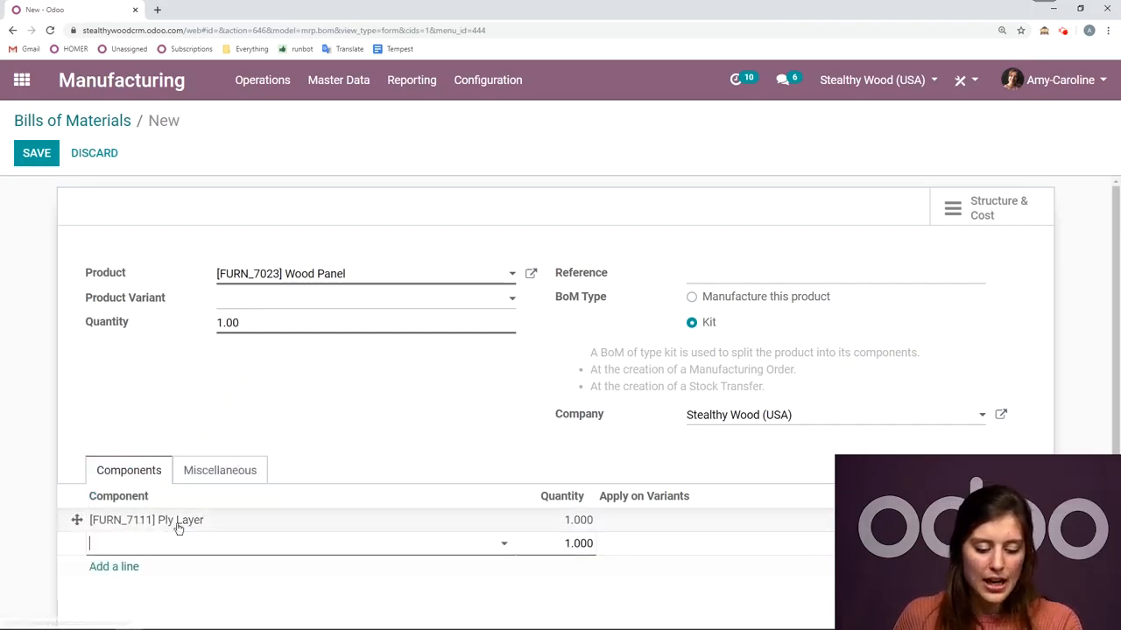
pyautogui.write('lay')
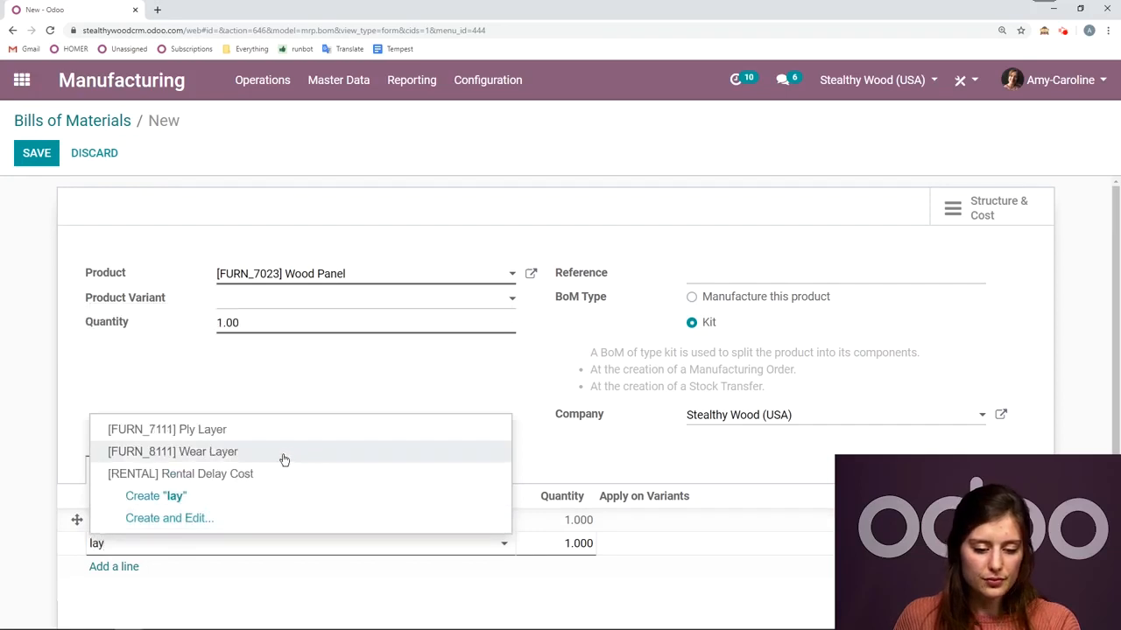
pyautogui.click(283, 458)
pyautogui.click(546, 513)
pyautogui.write('3')
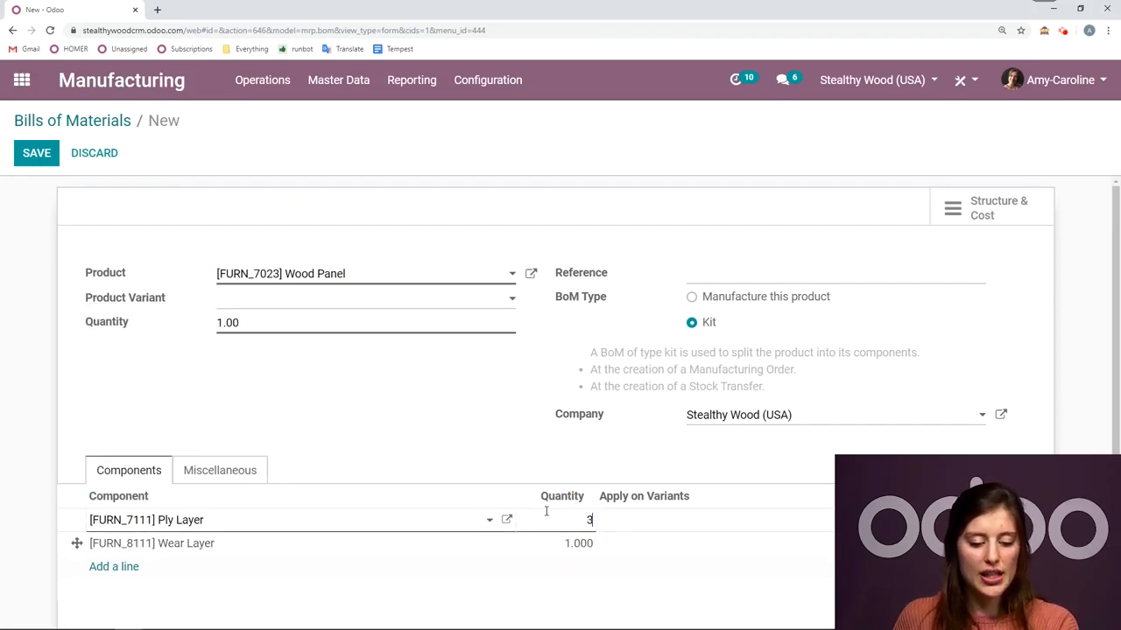
pyautogui.click(351, 403)
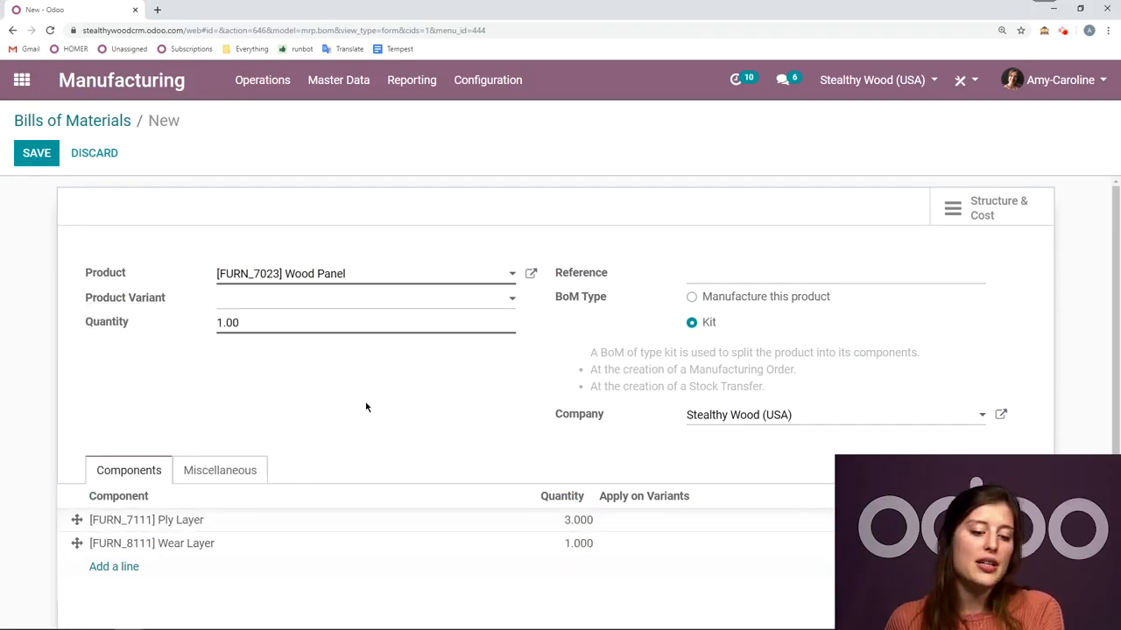
pyautogui.click(37, 153)
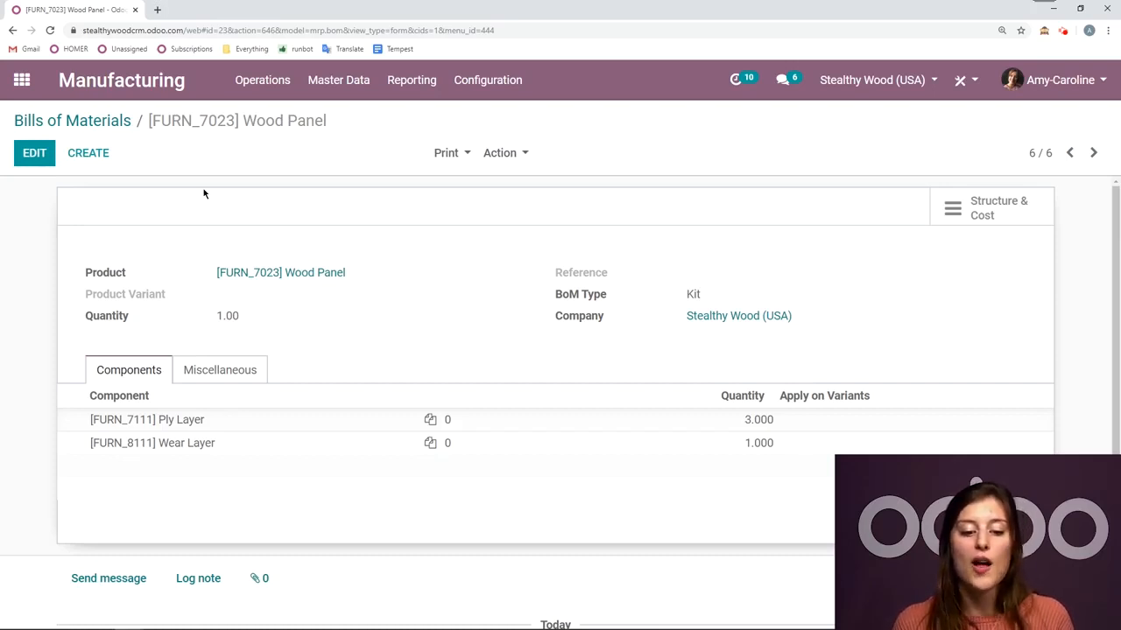
# - Edit the [FURN_9666] Table (MTO) bill of materials and remove the Ply Layer and Wear Layer components
pyautogui.click(130, 121)
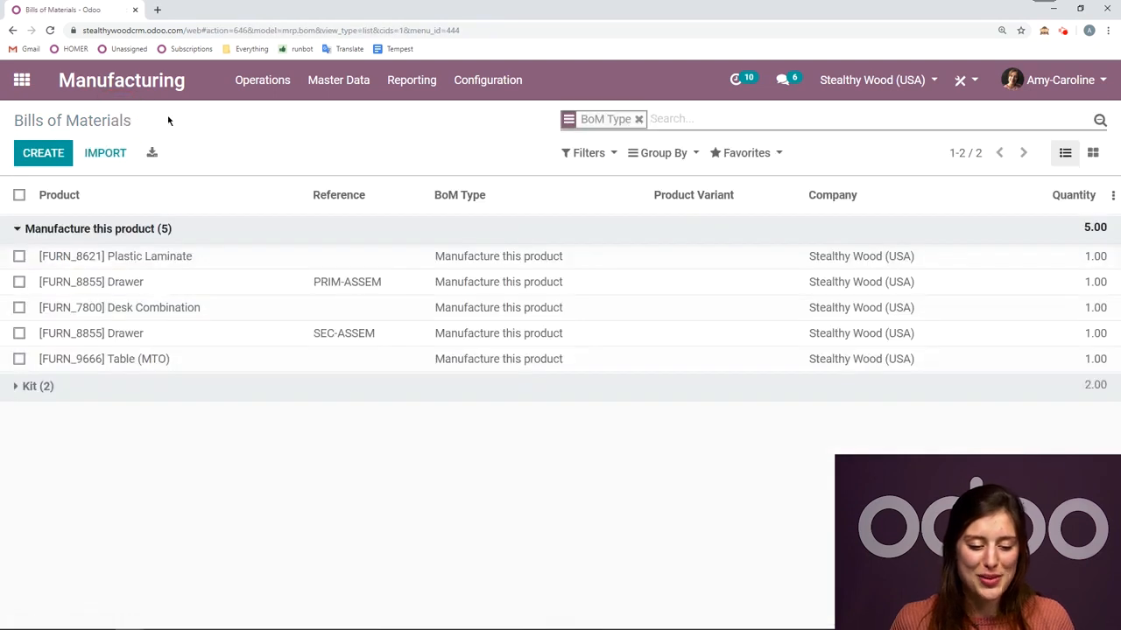
pyautogui.click(143, 364)
pyautogui.click(34, 153)
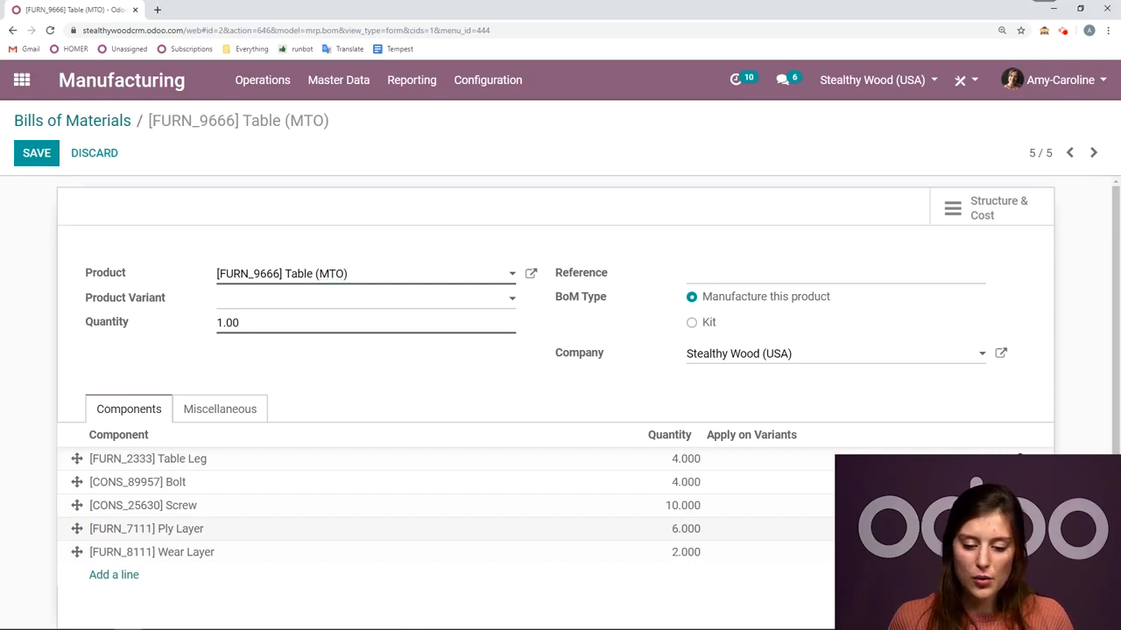
pyautogui.click(1020, 529)
pyautogui.click(1020, 528)
# - Add [FURN_7023] Wood Panel as a component of the table with quantity 2 and save the bill of materials
pyautogui.click(114, 528)
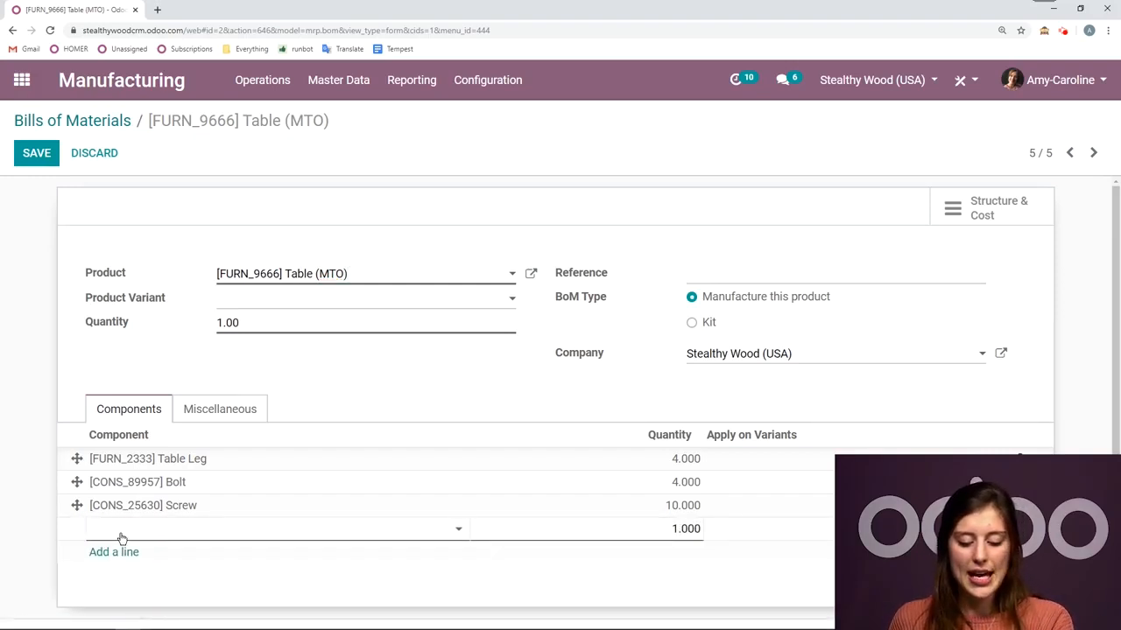
pyautogui.write('panel')
pyautogui.click(171, 553)
pyautogui.click(704, 525)
pyautogui.write('2')
pyautogui.click(43, 162)
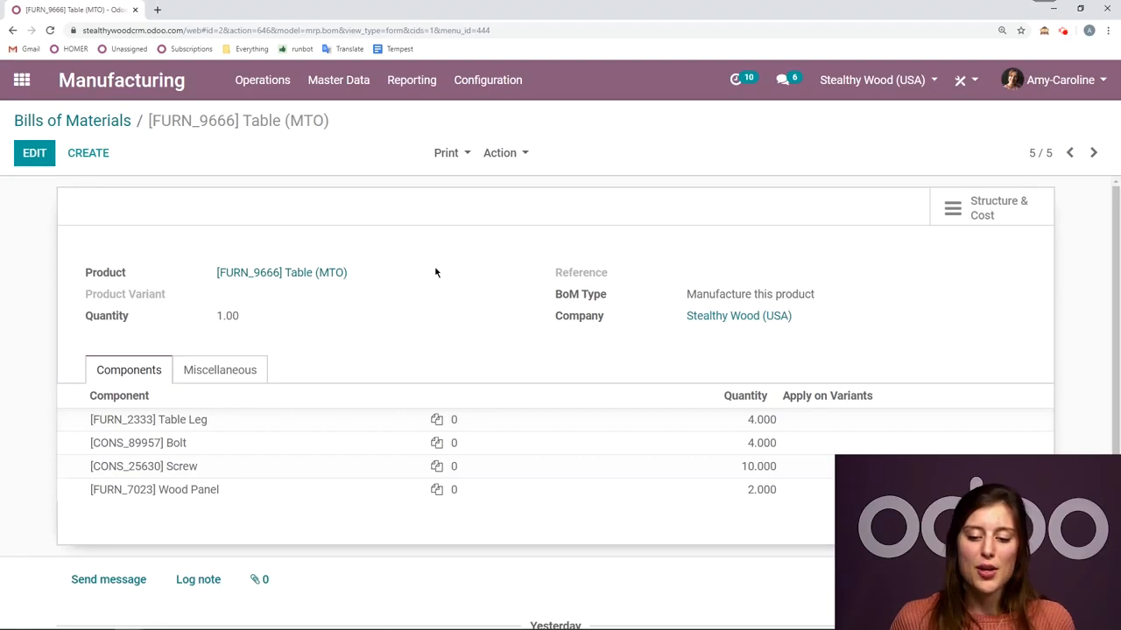
# - Unfold the Wood Panel in the table's Structure & Cost report and print the unfolded report to a PDF for viewing
pyautogui.click(1009, 217)
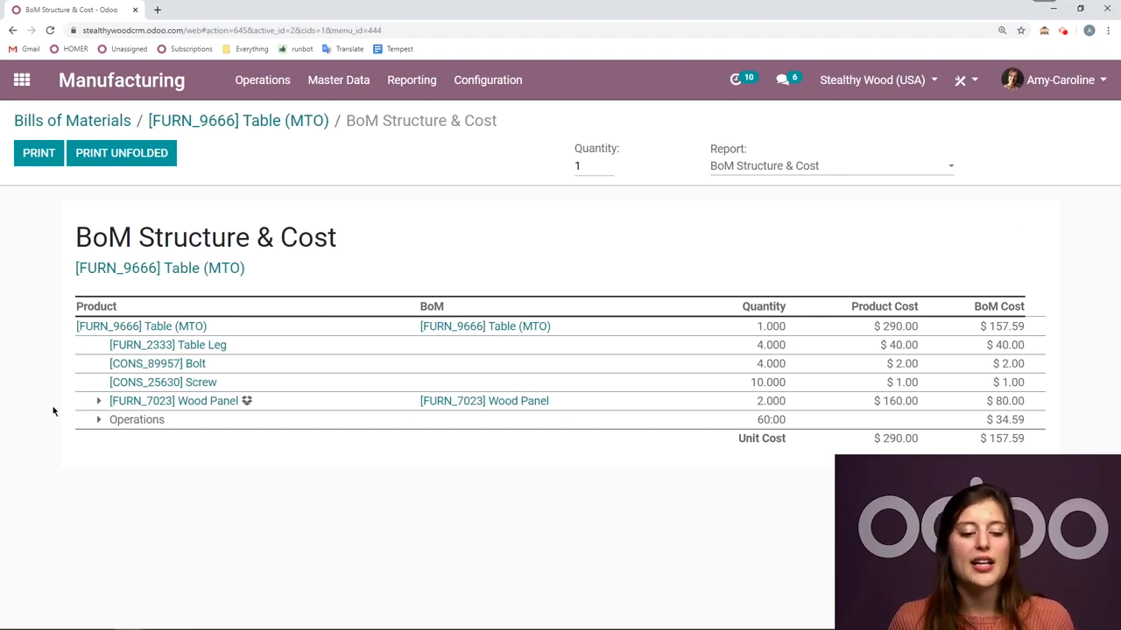
pyautogui.click(98, 402)
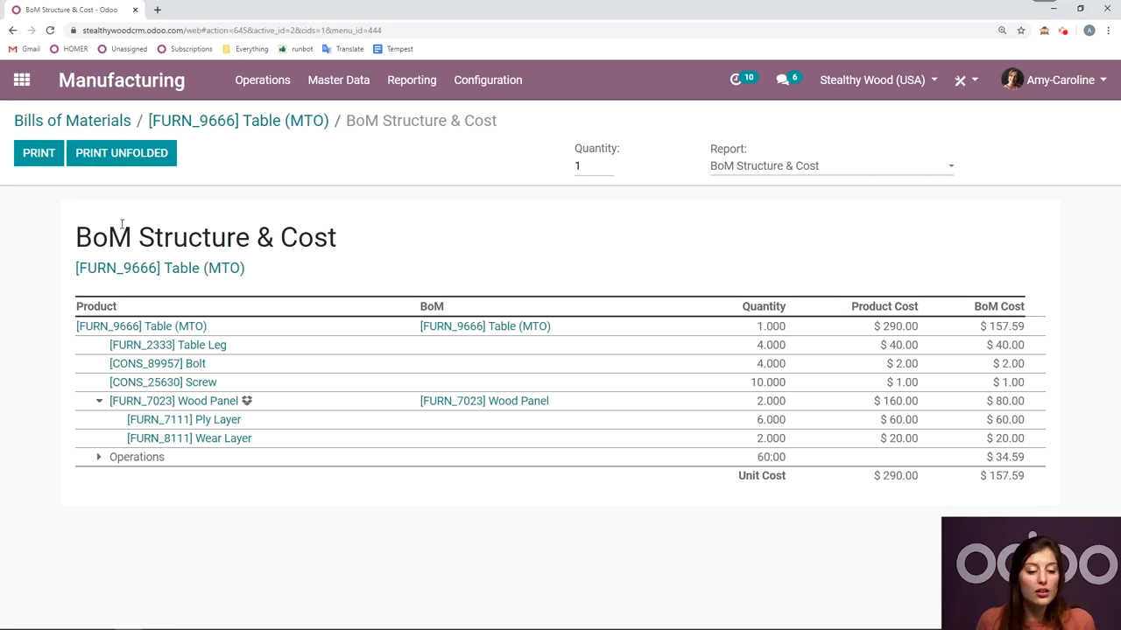
pyautogui.click(133, 157)
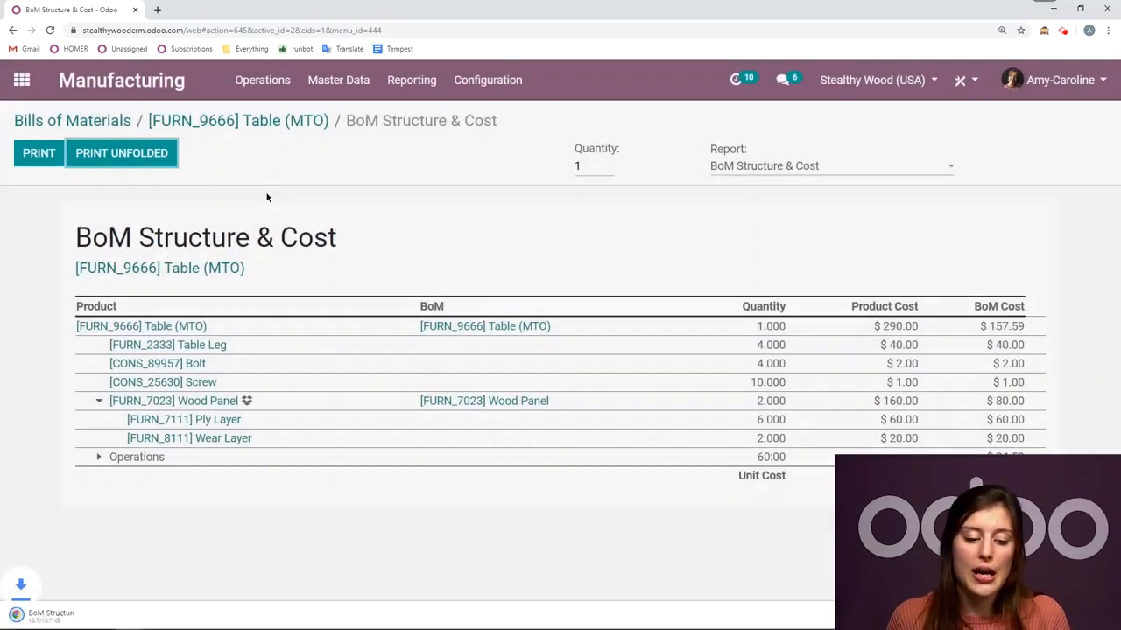
pyautogui.click(44, 615)
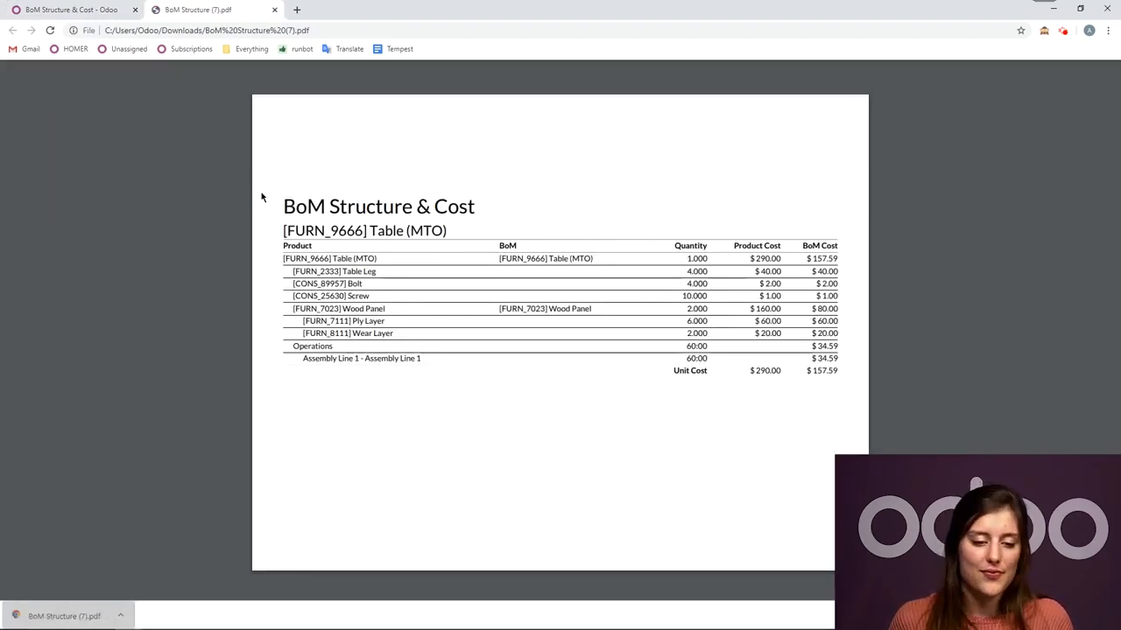
pyautogui.click(274, 11)
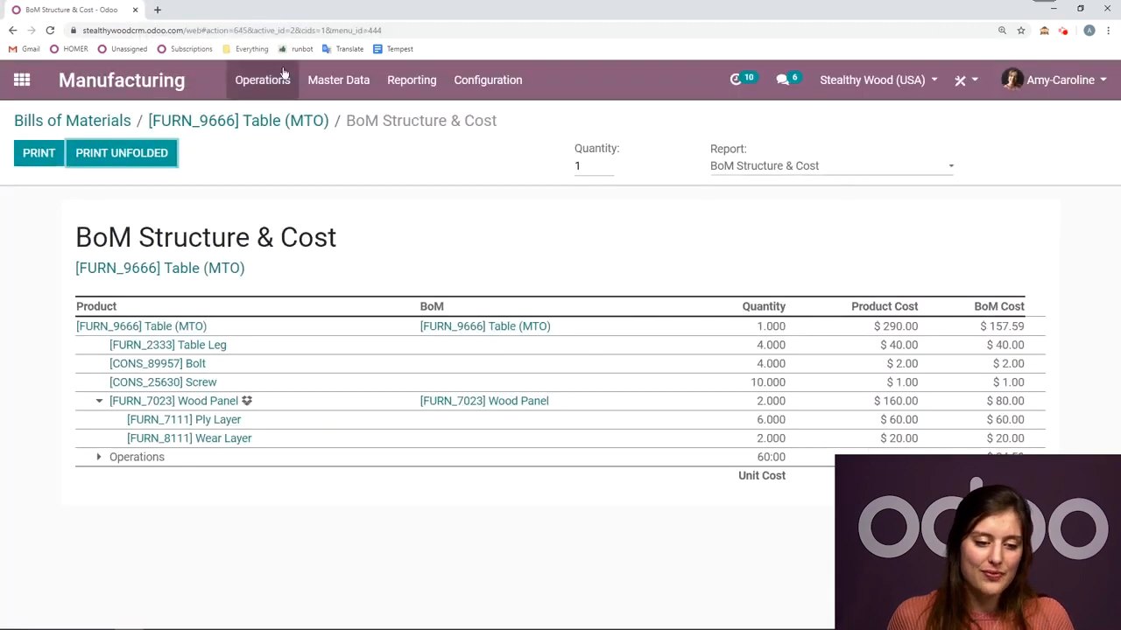
# - Create a new bill of materials for the product [FURN_8522] Table Top
pyautogui.click(114, 128)
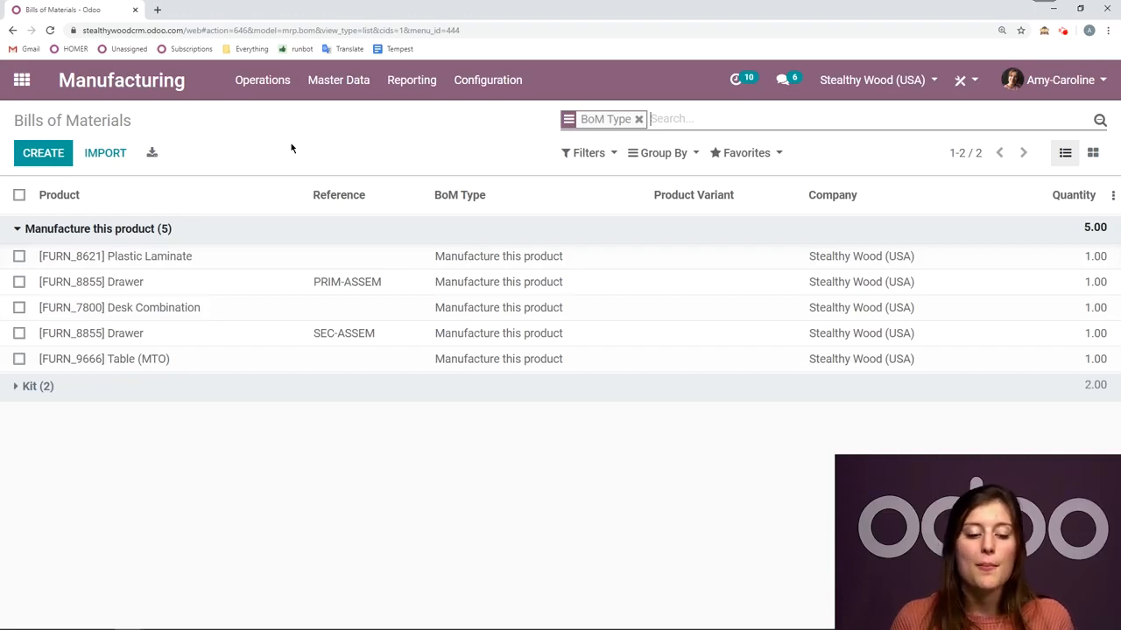
pyautogui.click(52, 155)
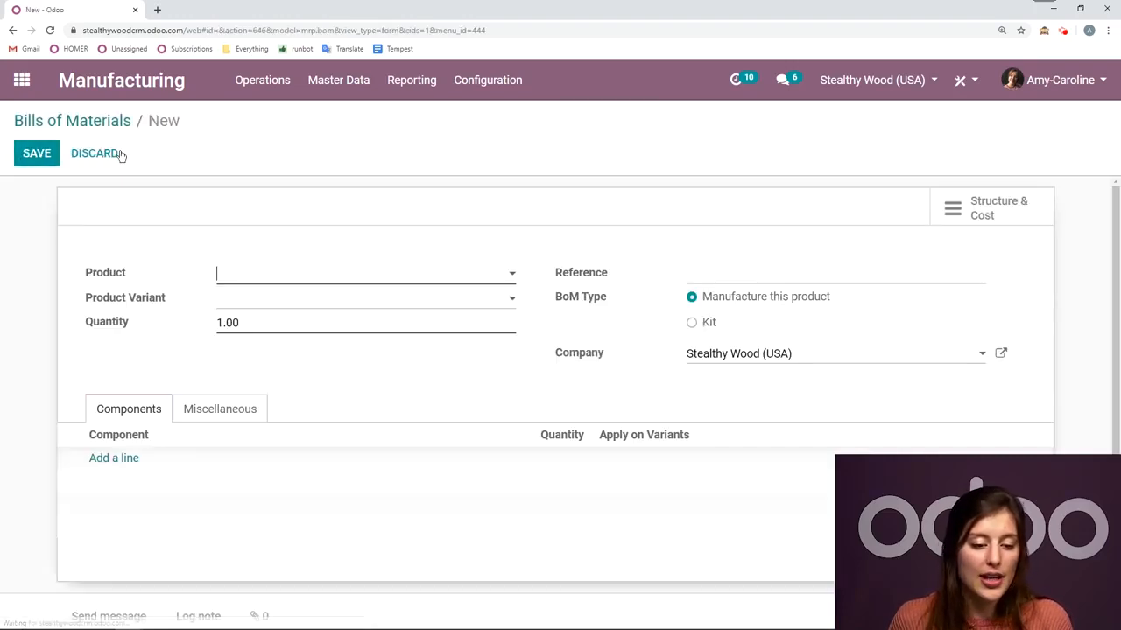
pyautogui.write('table')
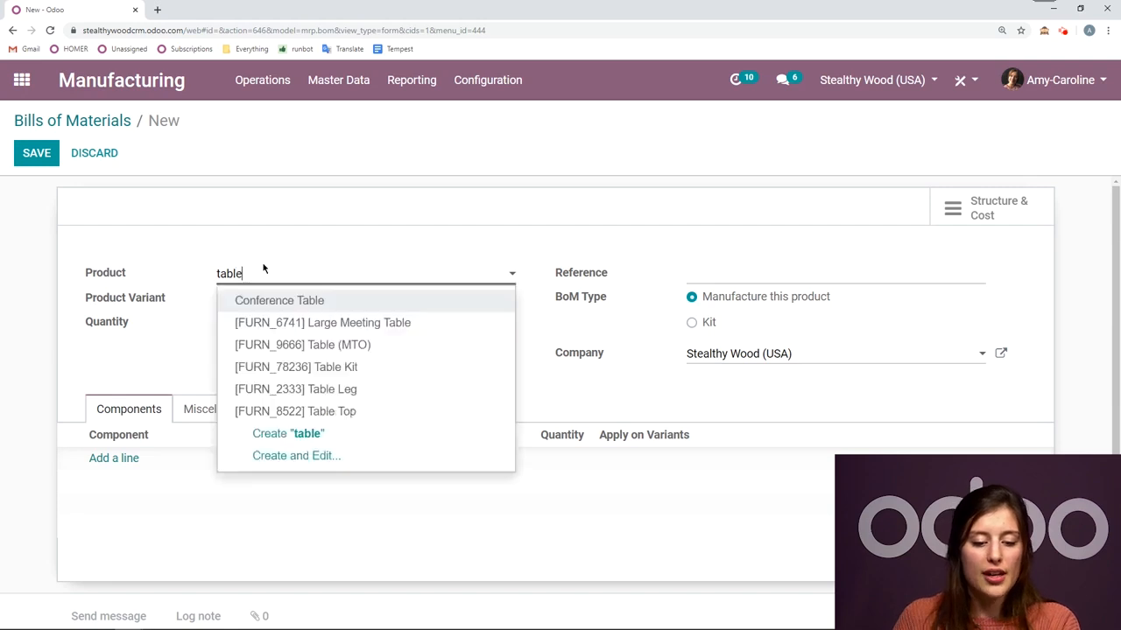
pyautogui.click(332, 411)
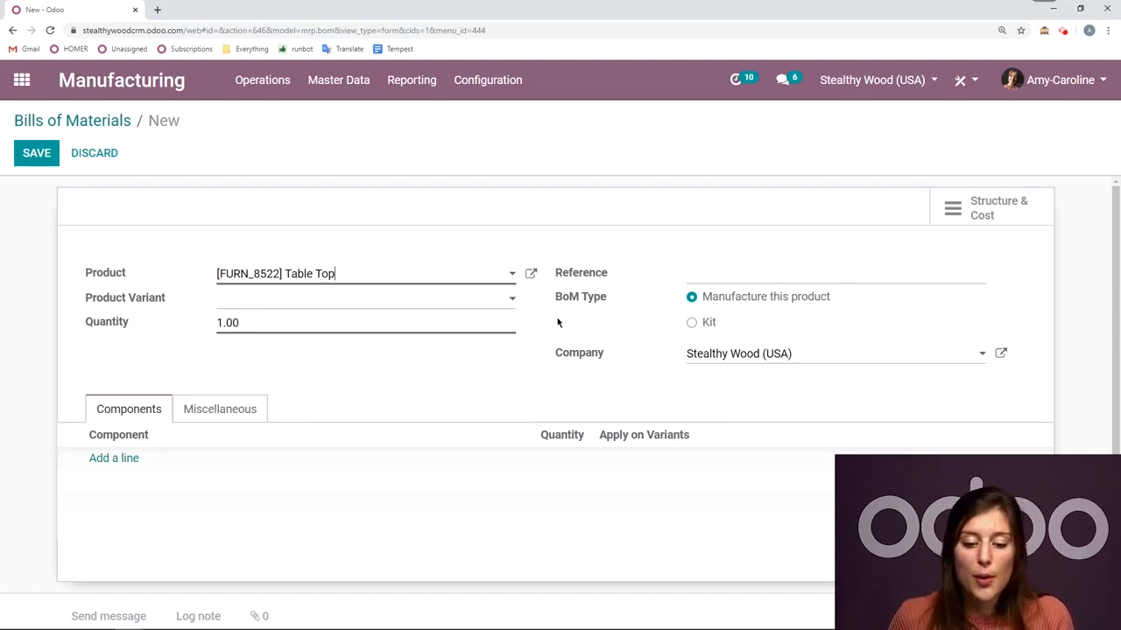
# - Add [FURN_7023] Wood Panel with quantity 2 as the Table Top's component and save the bill of materials
pyautogui.click(114, 461)
pyautogui.write('wood')
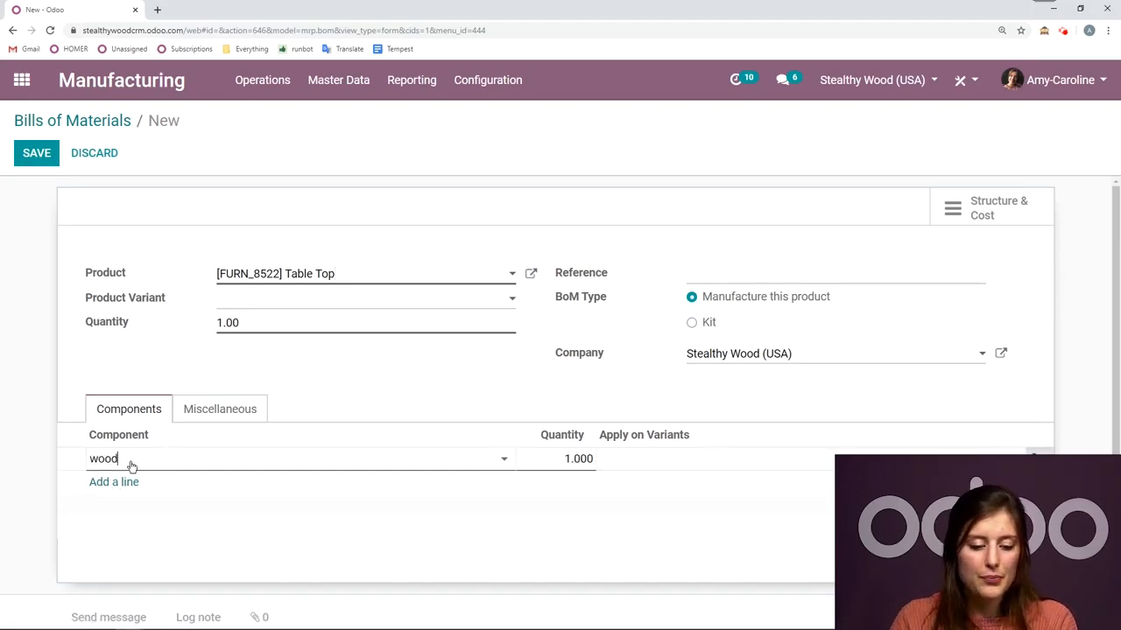
pyautogui.click(156, 482)
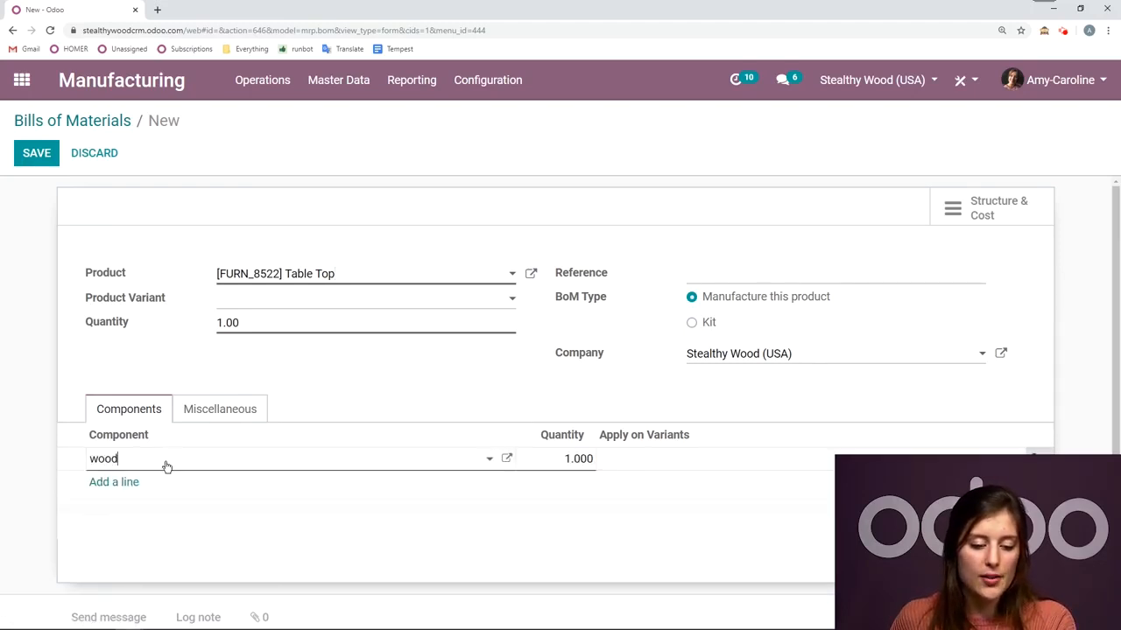
pyautogui.click(166, 467)
pyautogui.write('pan')
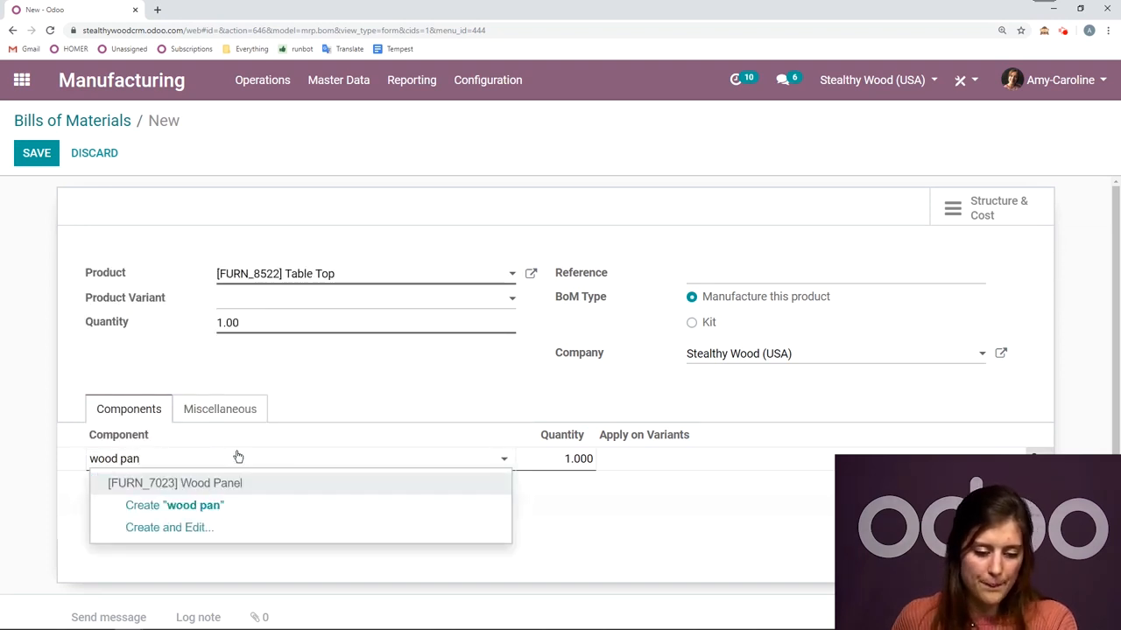
pyautogui.click(242, 483)
pyautogui.click(579, 459)
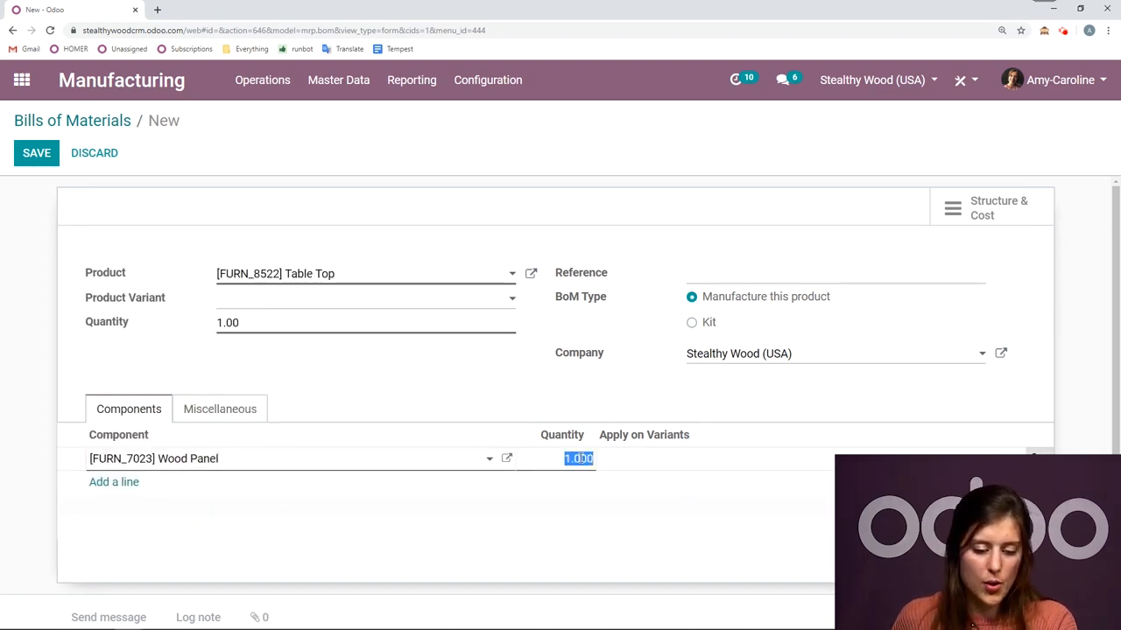
pyautogui.write('2')
pyautogui.click(35, 153)
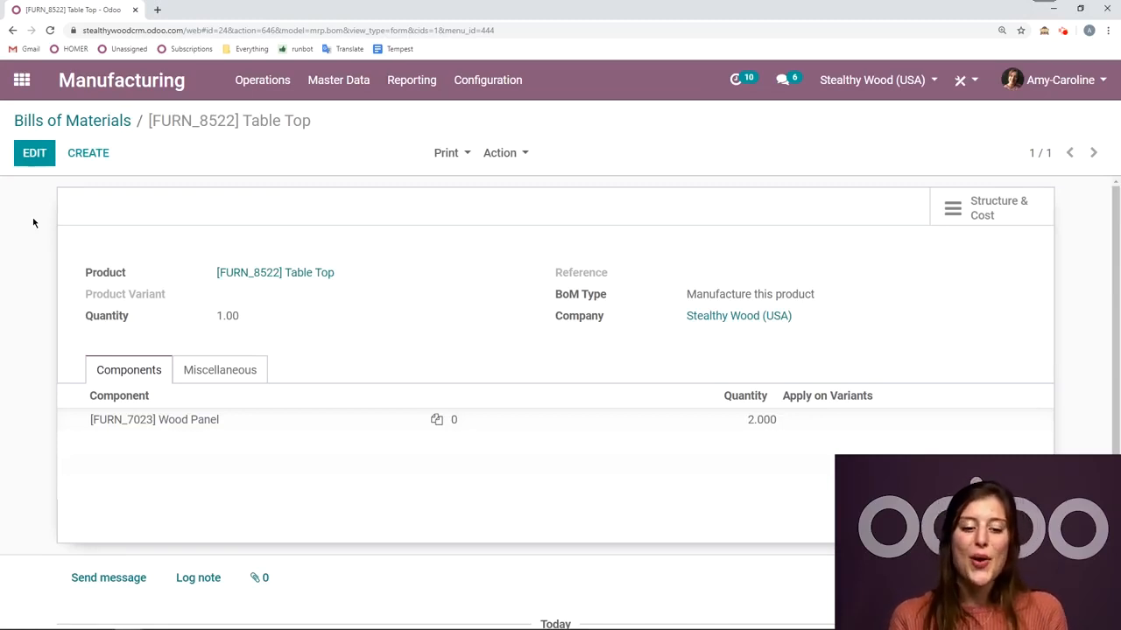
# - Replace the Wood Panel component in the [FURN_9666] Table (MTO) bill of materials with [FURN_8522] Table Top and save it
pyautogui.click(76, 121)
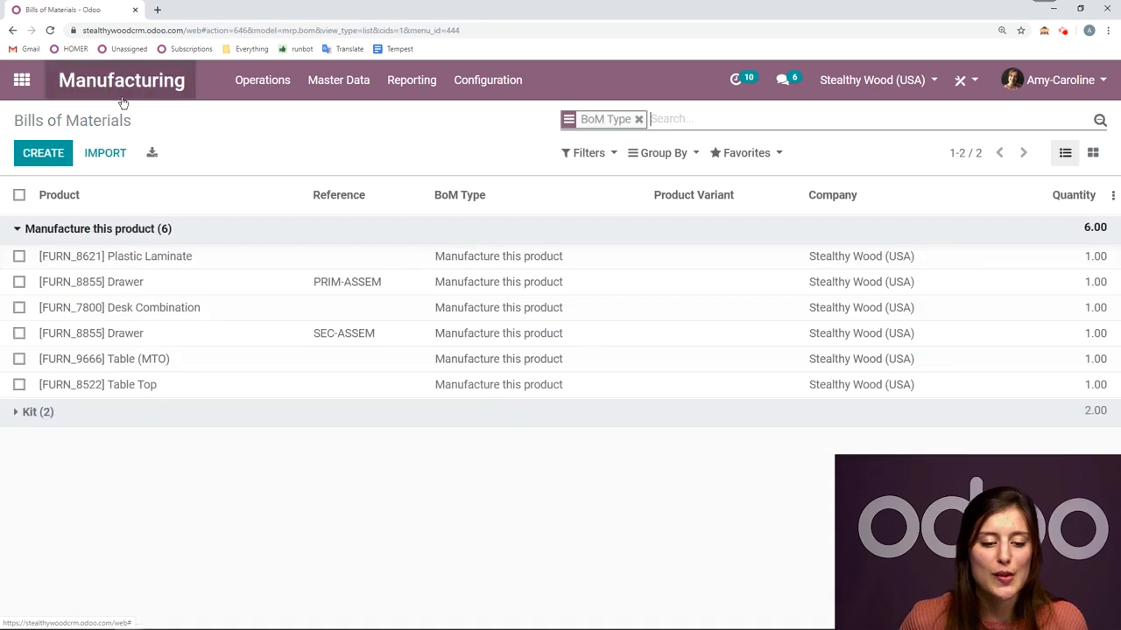
pyautogui.click(221, 368)
pyautogui.click(34, 153)
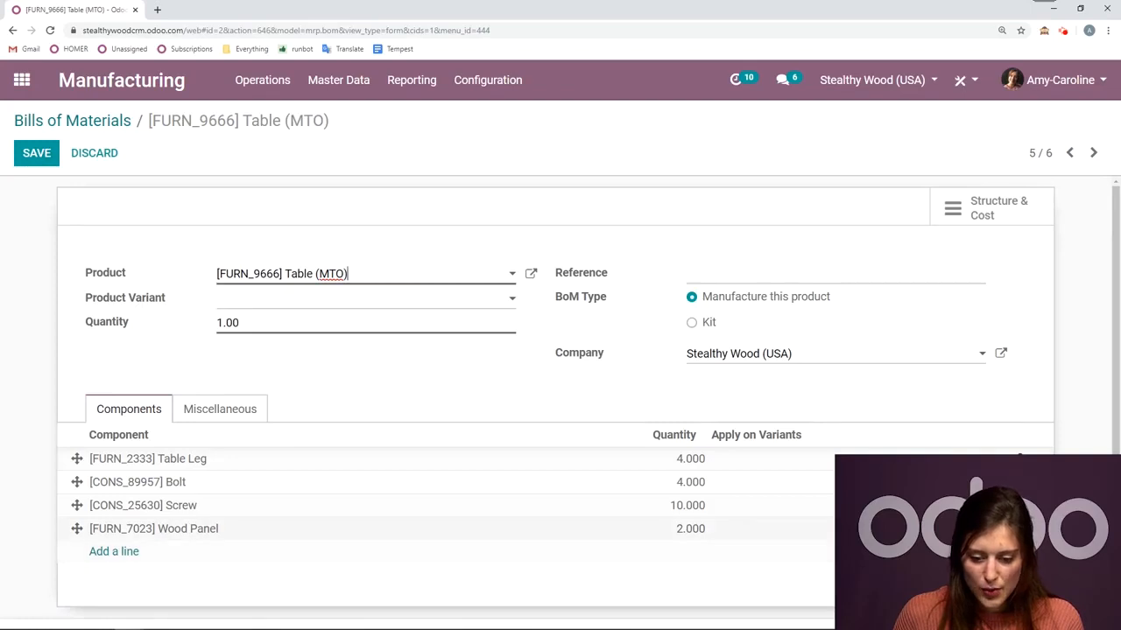
pyautogui.click(1018, 528)
pyautogui.click(130, 530)
pyautogui.write('tabl')
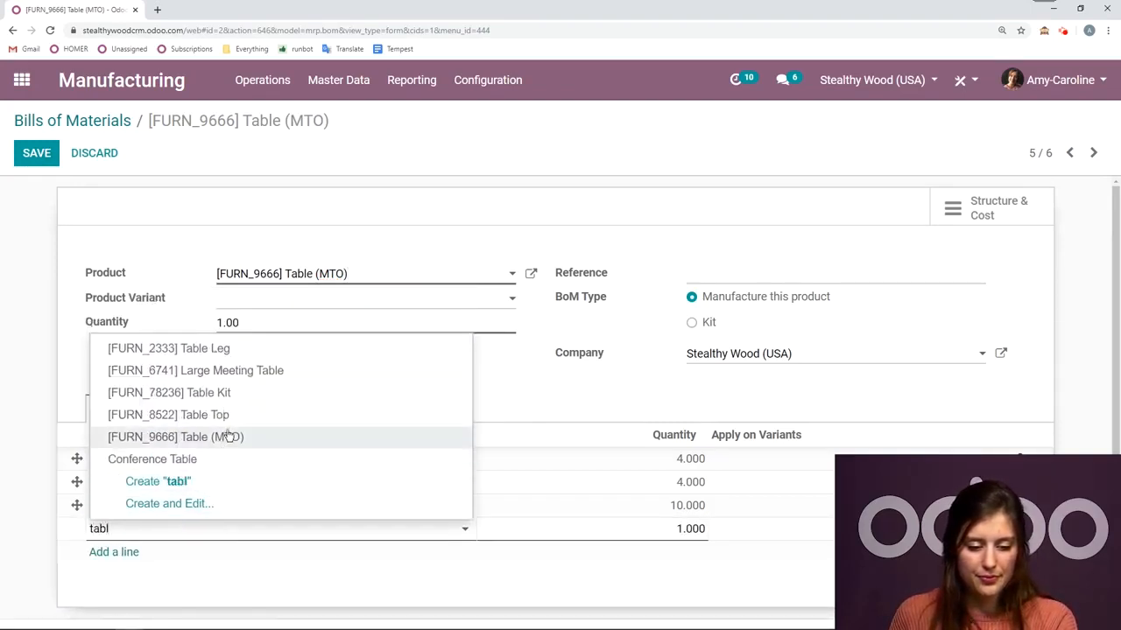
pyautogui.click(229, 415)
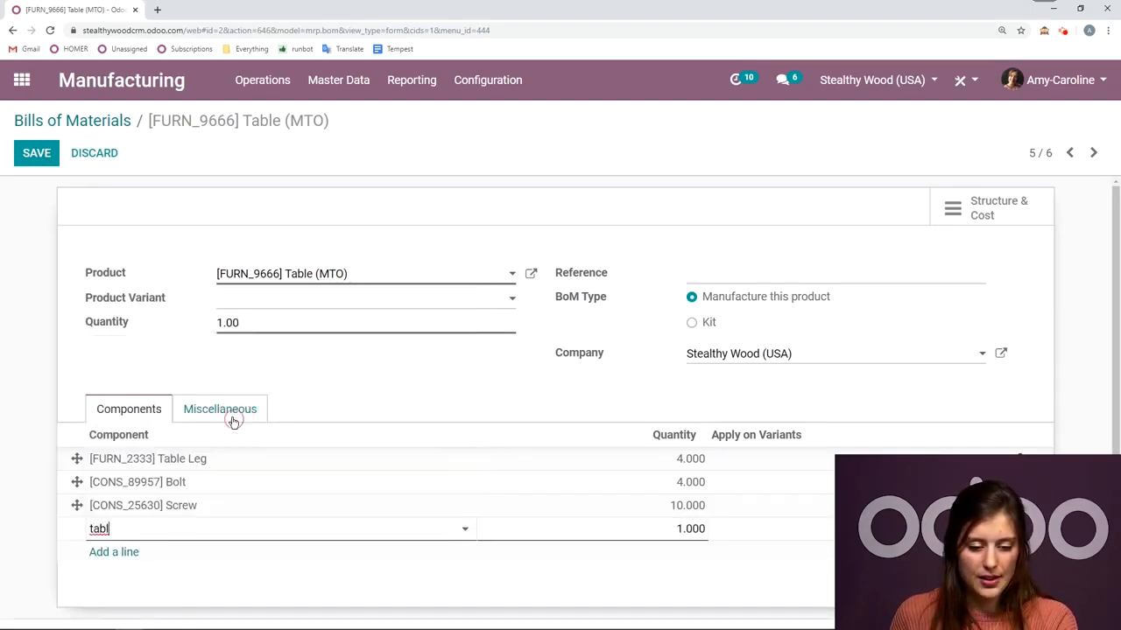
pyautogui.click(54, 160)
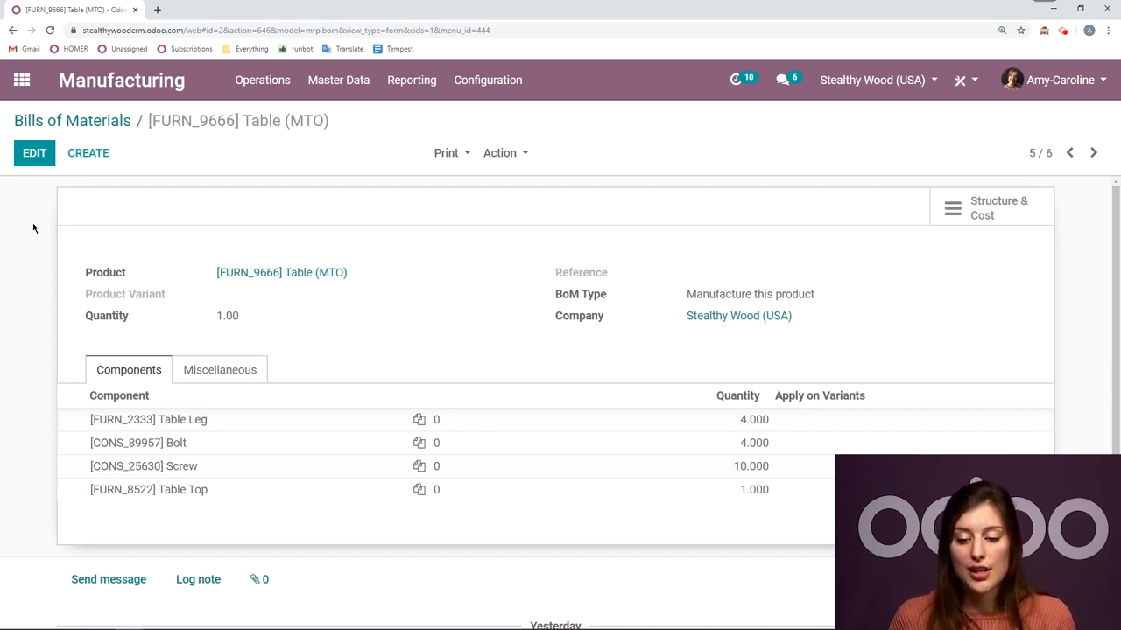
# - Examine the Table (MTO) Structure & Cost report with the Table Top and its Wood Panel unfolded
pyautogui.click(1005, 221)
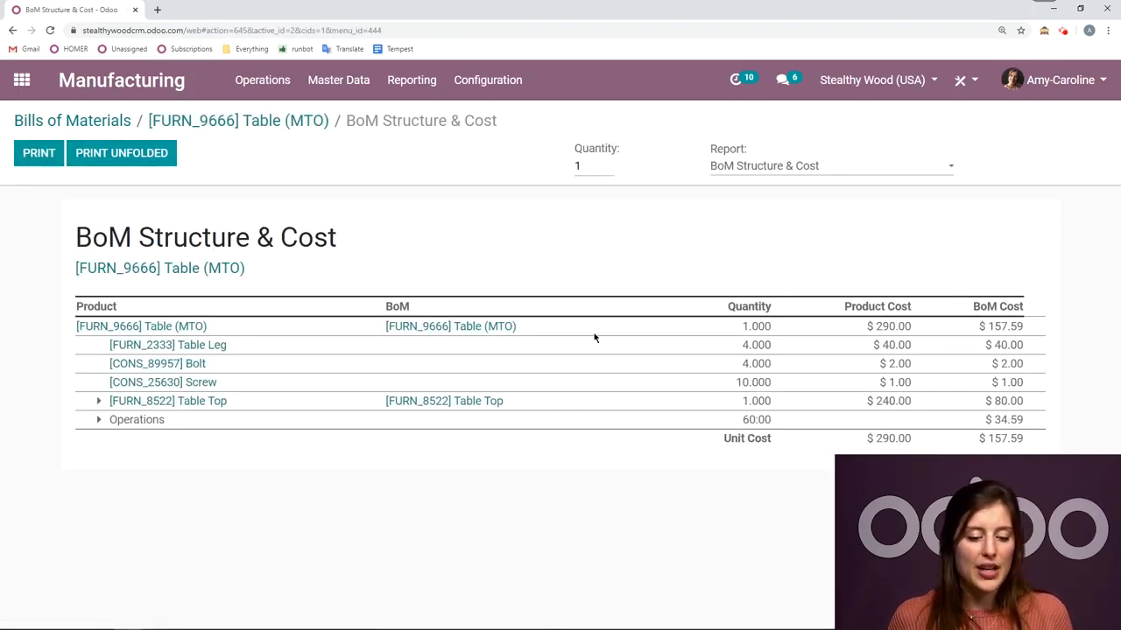
pyautogui.click(99, 401)
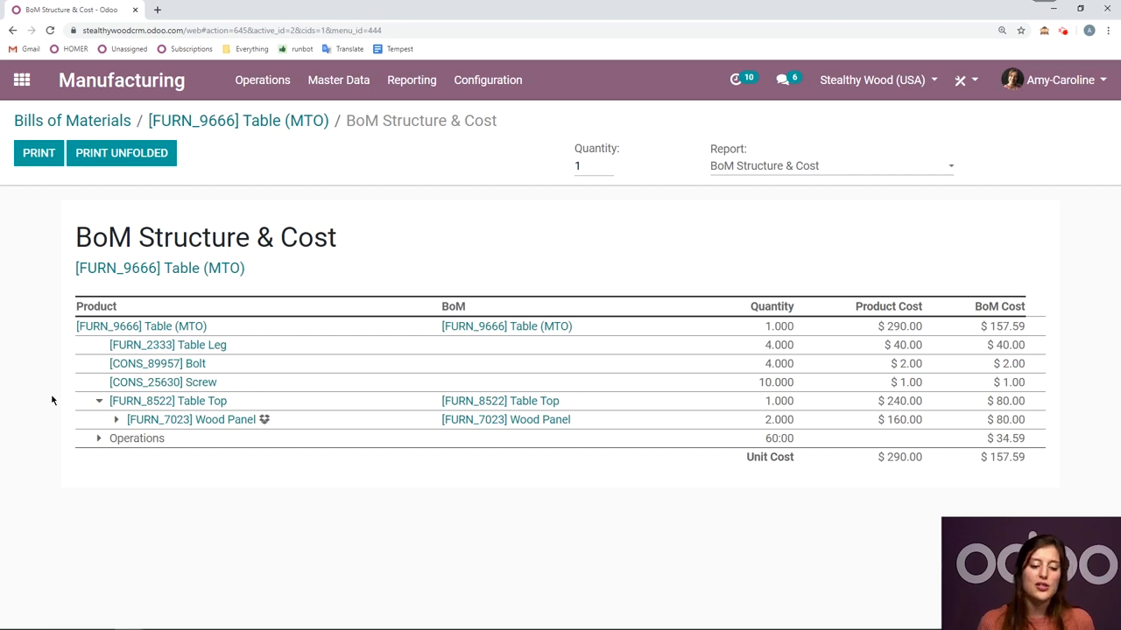
pyautogui.click(119, 421)
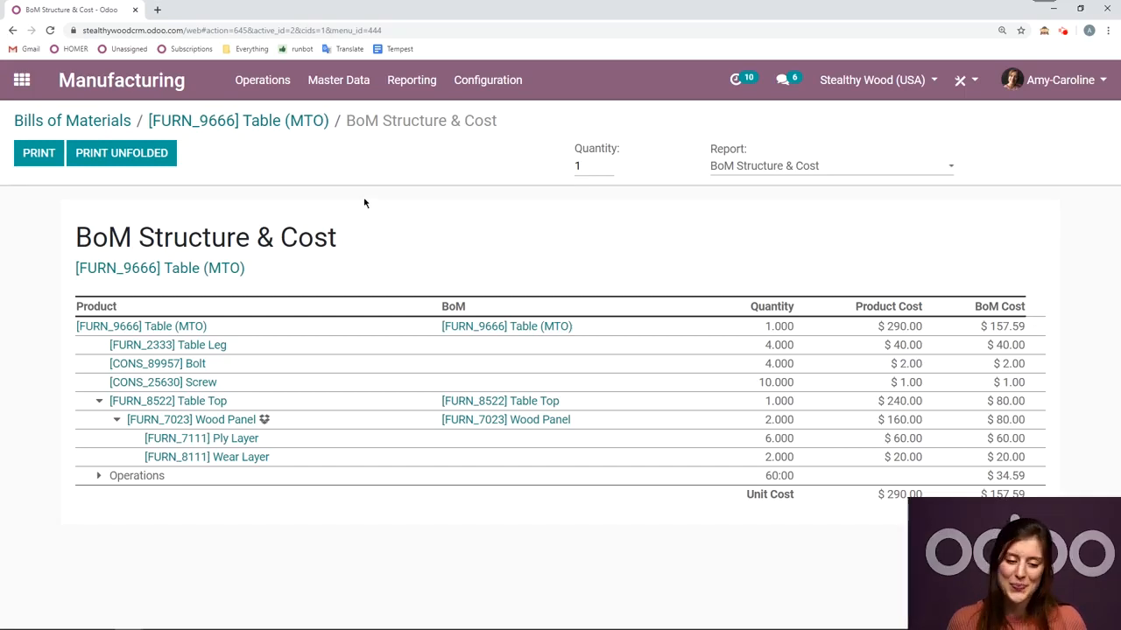
# - Examine the inventory routes of the [FURN_8522] Table Top component from the Table (MTO) bill of materials, and return to the bills list
pyautogui.click(281, 120)
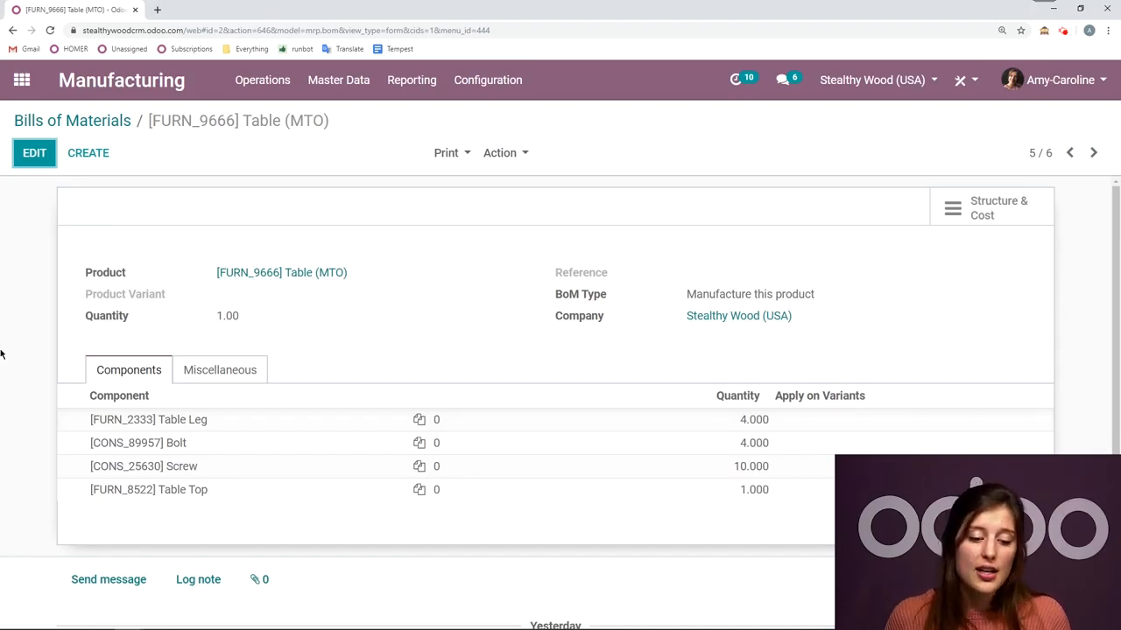
pyautogui.click(216, 497)
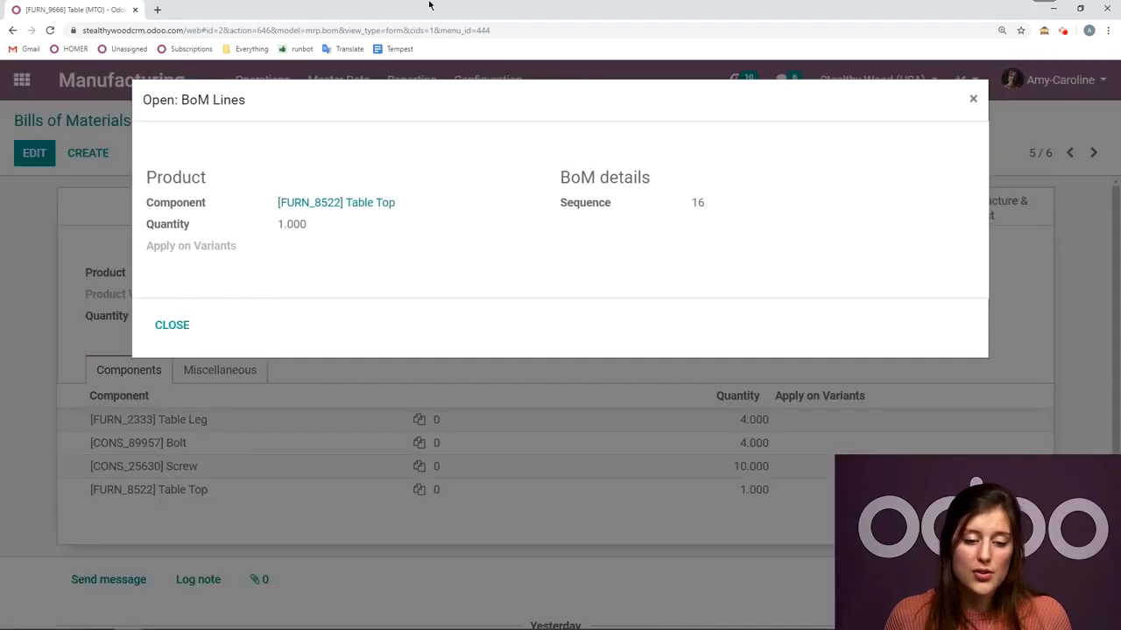
pyautogui.click(386, 205)
pyautogui.click(448, 408)
pyautogui.scroll(-2, 519, 363)
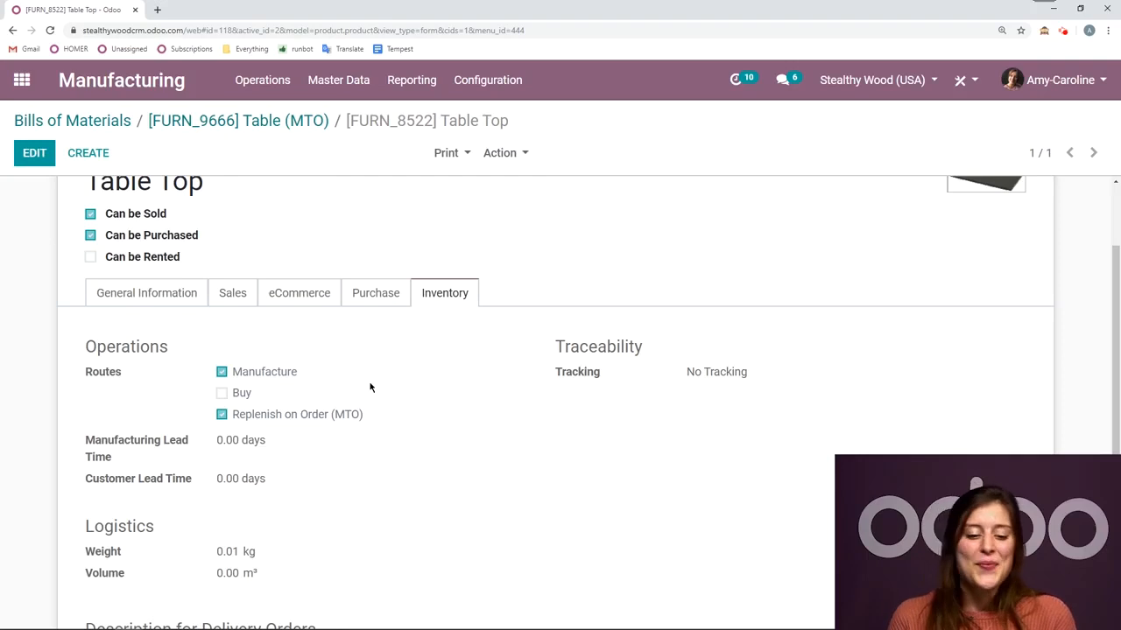
pyautogui.scroll(2, 318, 351)
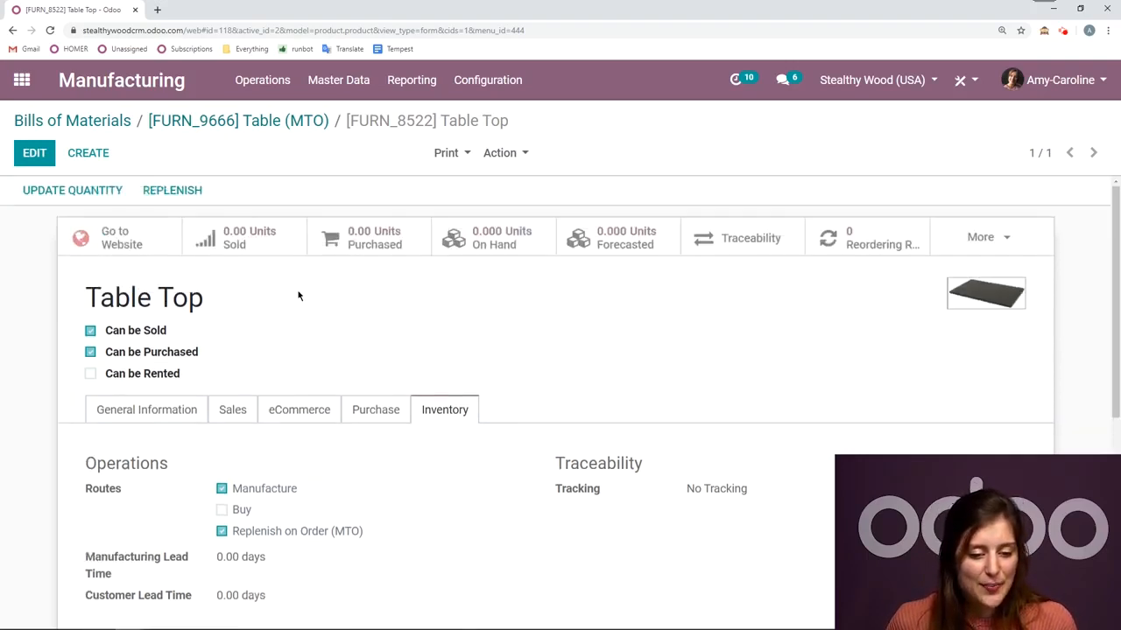
pyautogui.click(127, 123)
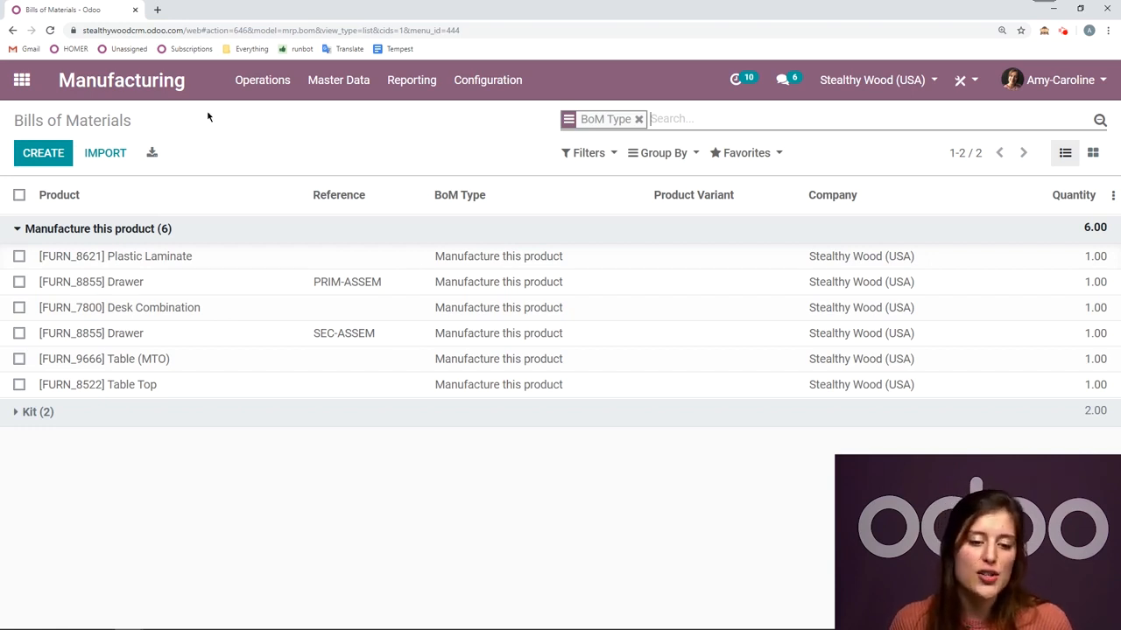
# - Create and save a new manufacturing order for the product [FURN_9666] Table (MTO)
pyautogui.click(156, 94)
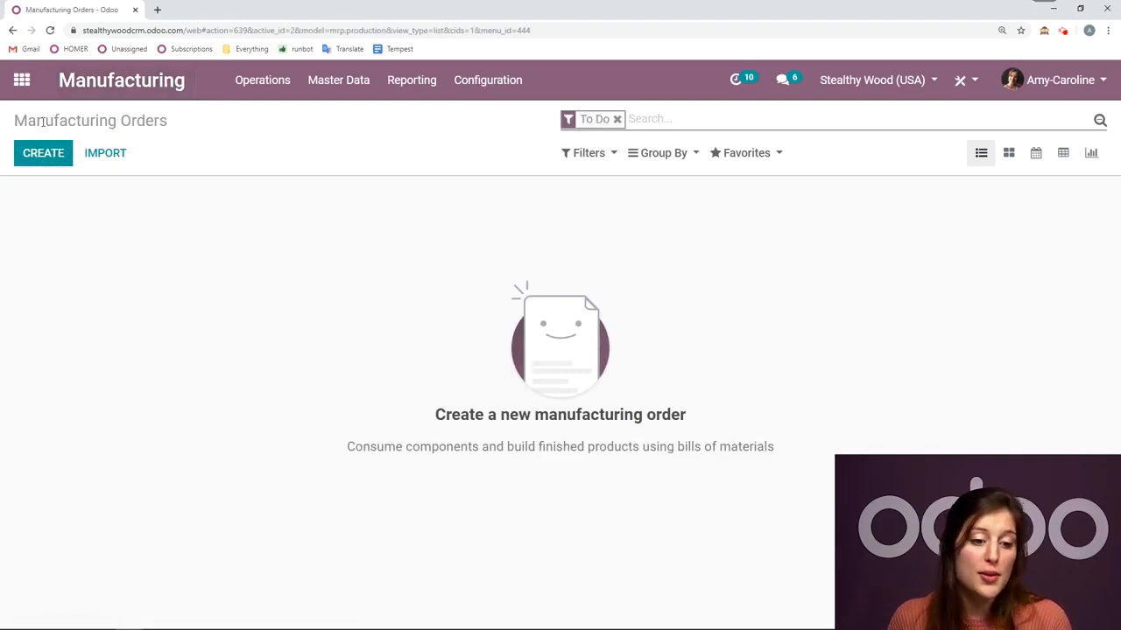
pyautogui.click(43, 156)
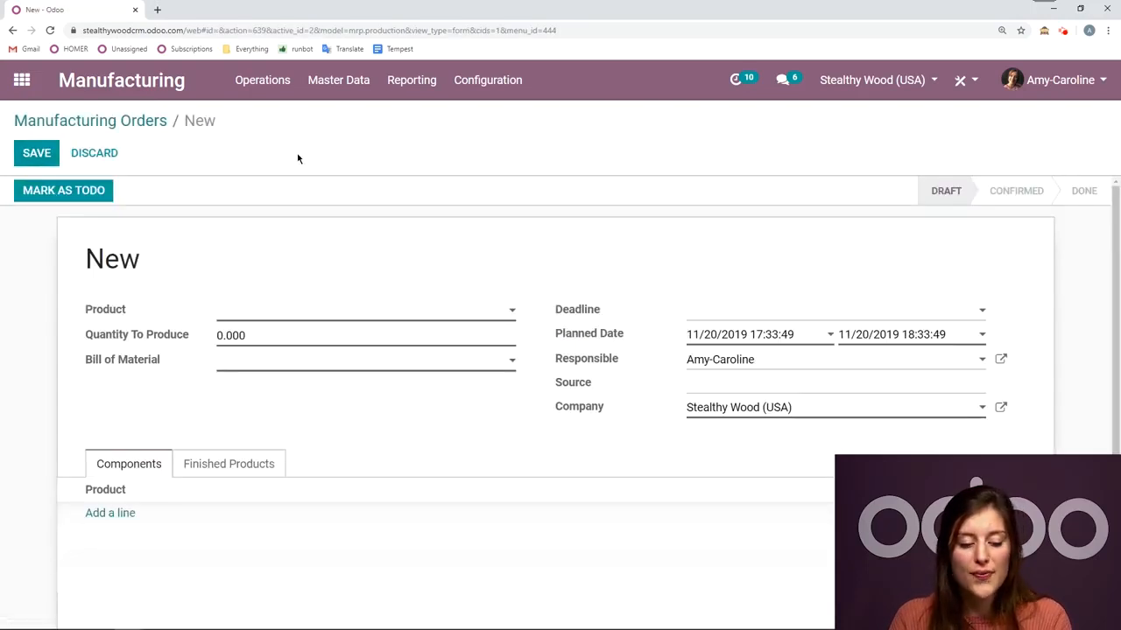
pyautogui.write('mto')
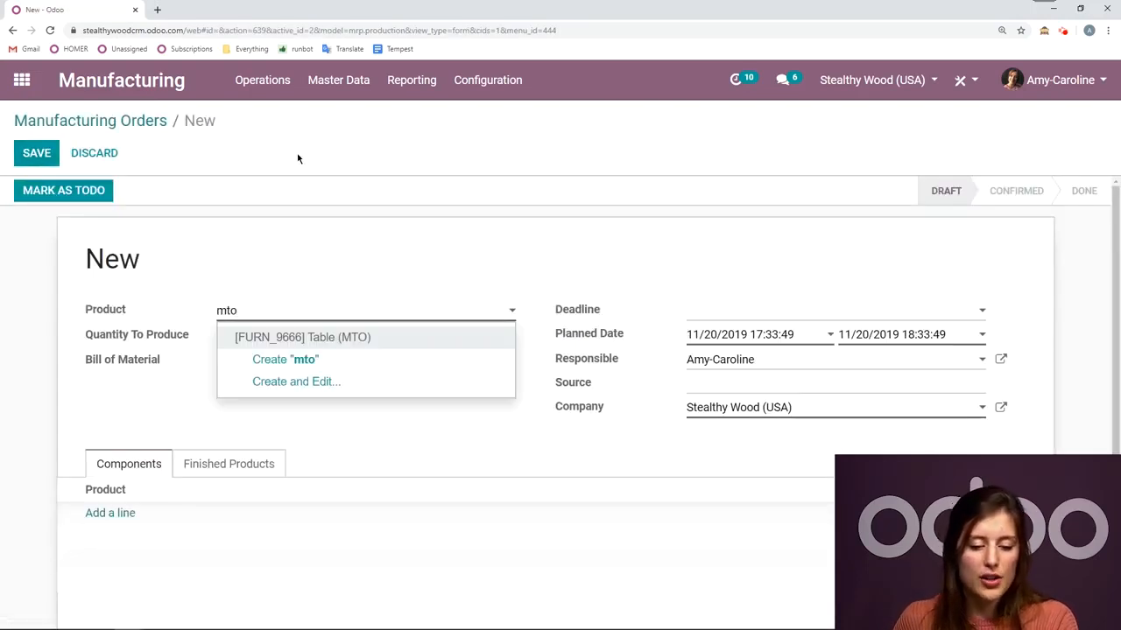
pyautogui.click(355, 339)
pyautogui.click(35, 156)
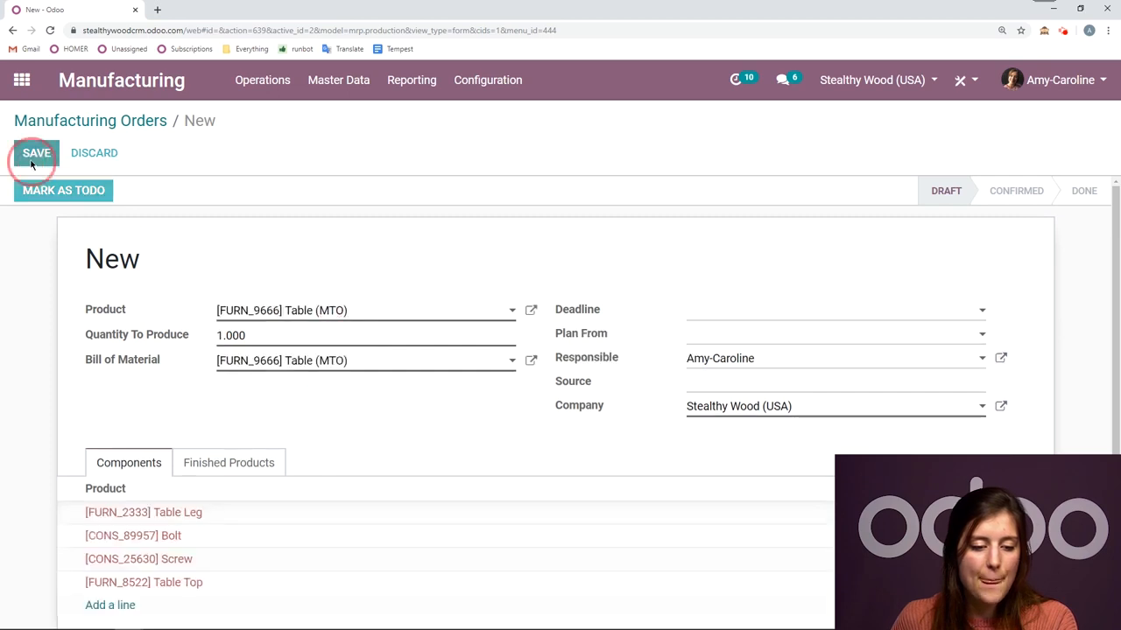
# - Mark the Table (MTO) manufacturing order as to do, review its components, and plan it
pyautogui.scroll(-3, 362, 346)
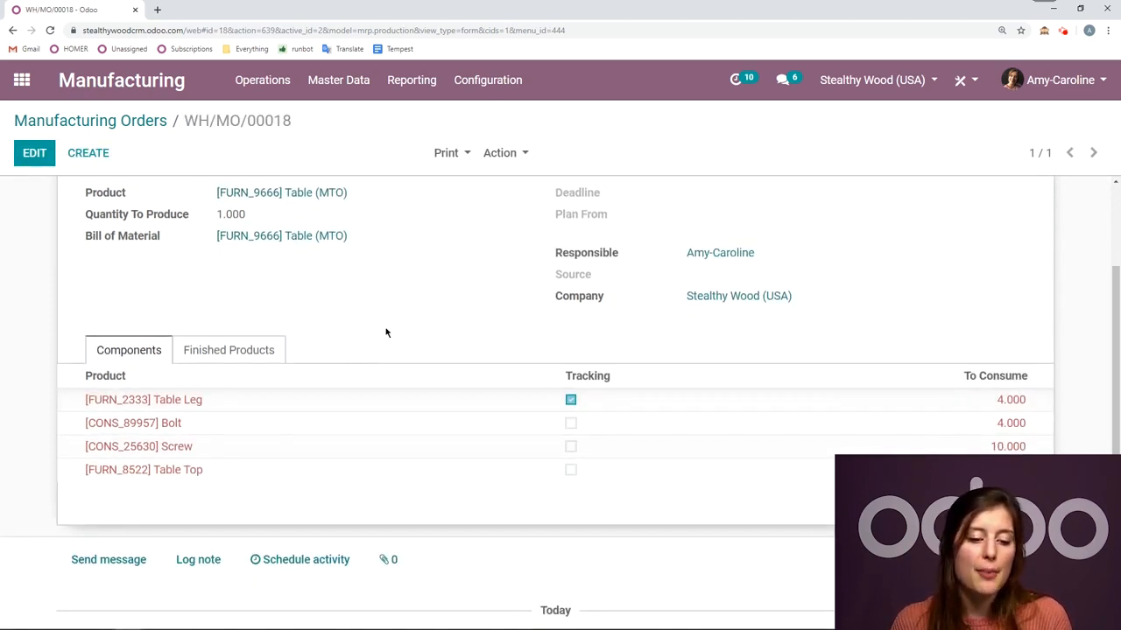
pyautogui.scroll(3, 386, 332)
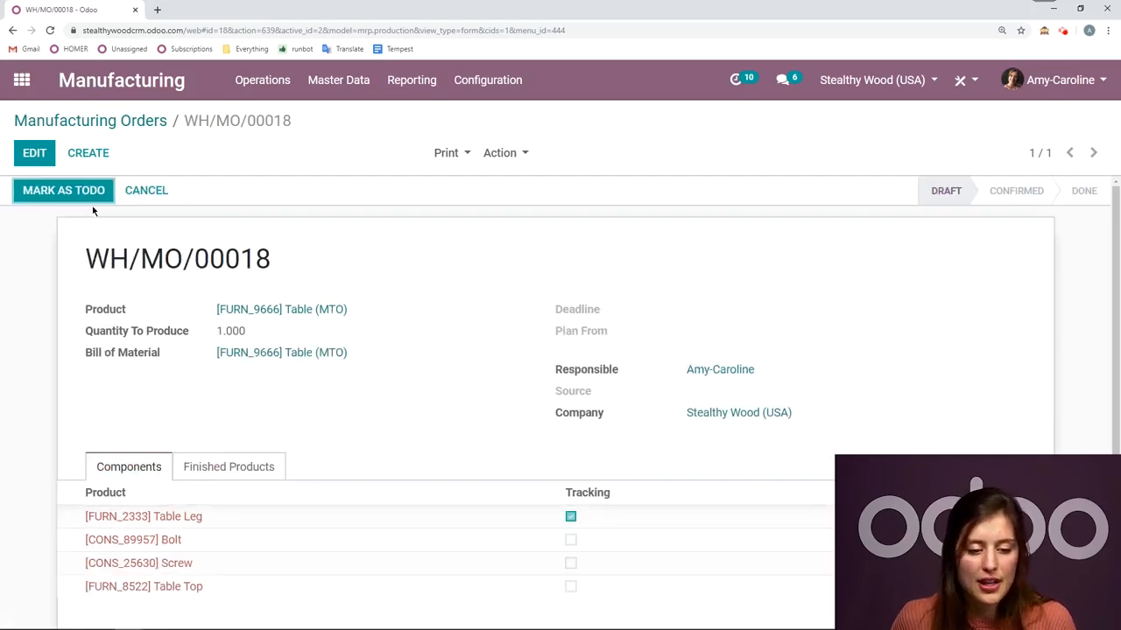
pyautogui.doubleClick(73, 186)
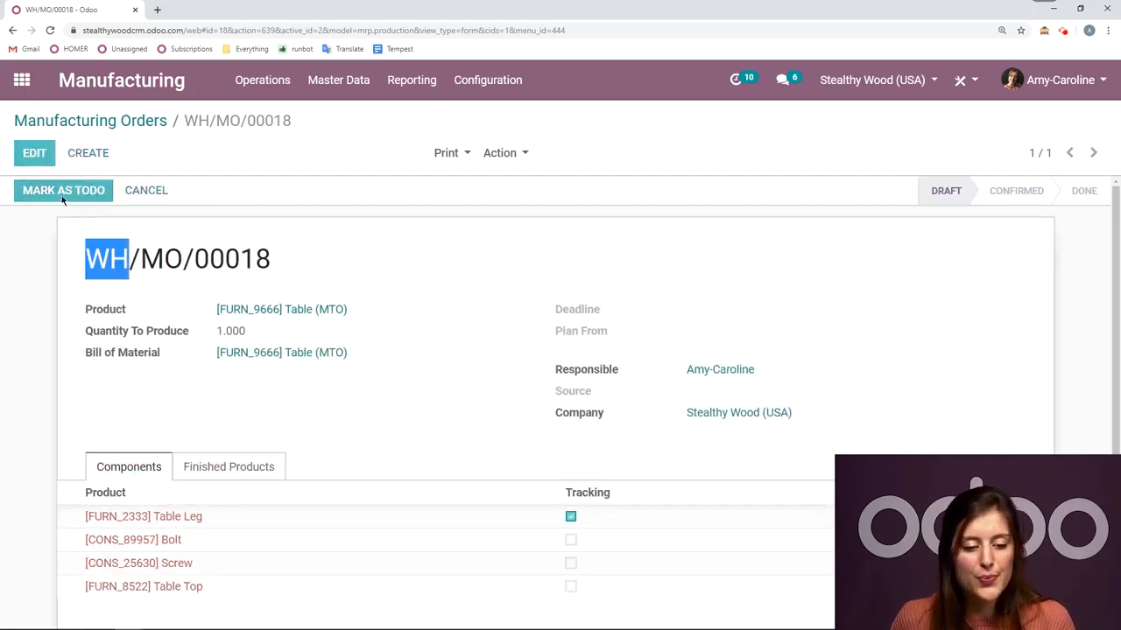
pyautogui.click(62, 196)
pyautogui.scroll(-1, 417, 229)
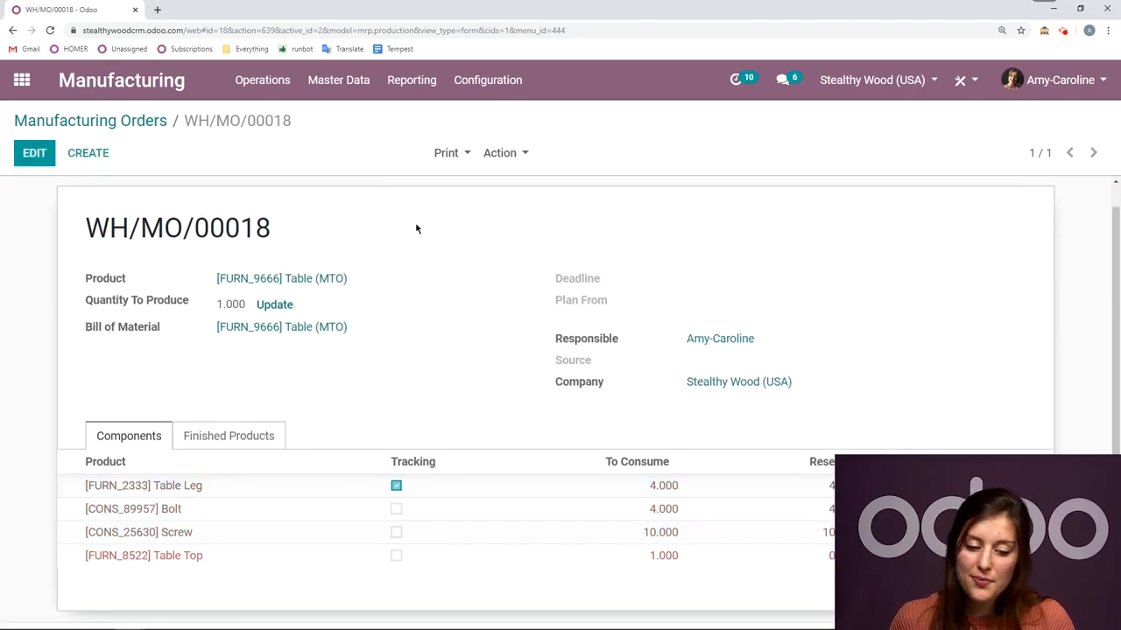
pyautogui.scroll(-2, 416, 229)
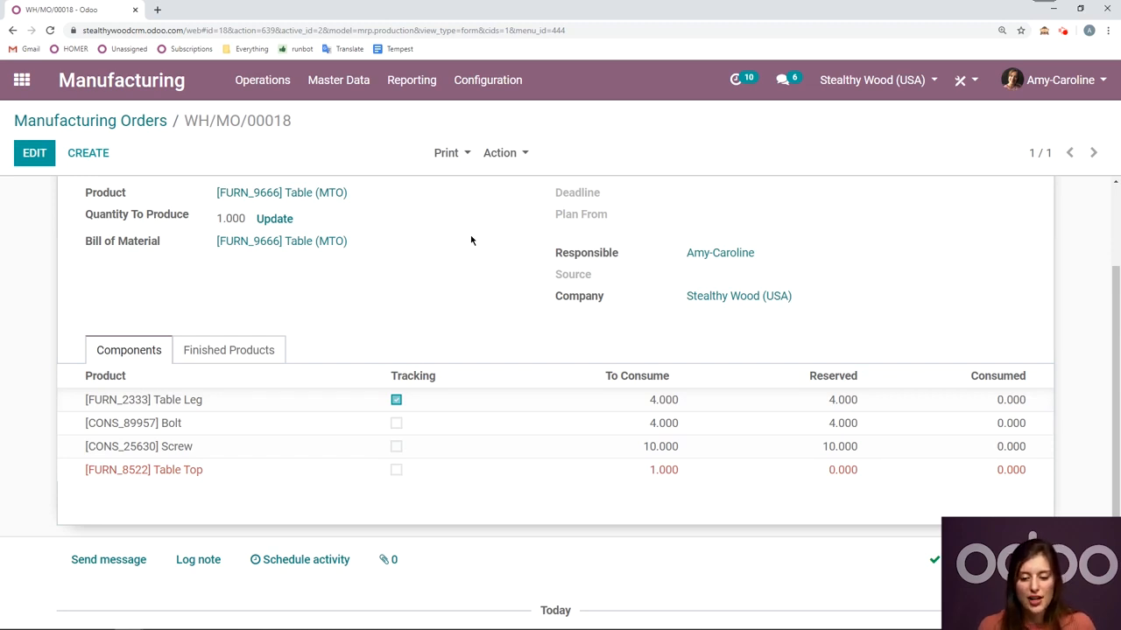
pyautogui.scroll(3, 472, 240)
pyautogui.click(168, 192)
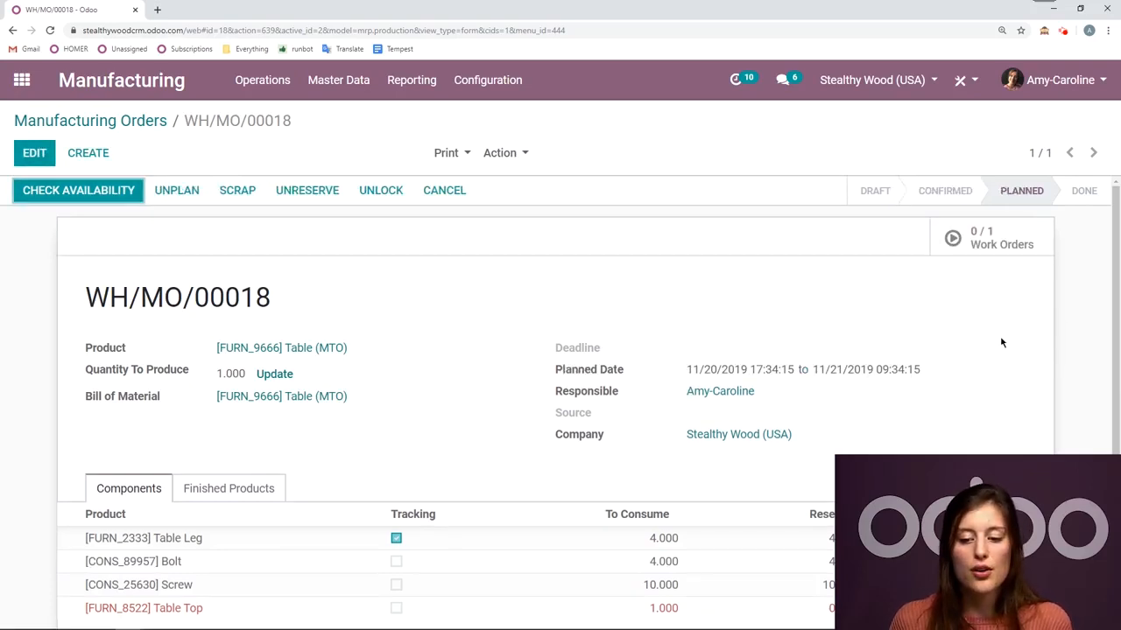
# - Open the manufacturing order for [FURN_8522] Table Top and check the availability of its components
pyautogui.scroll(-2, 1003, 342)
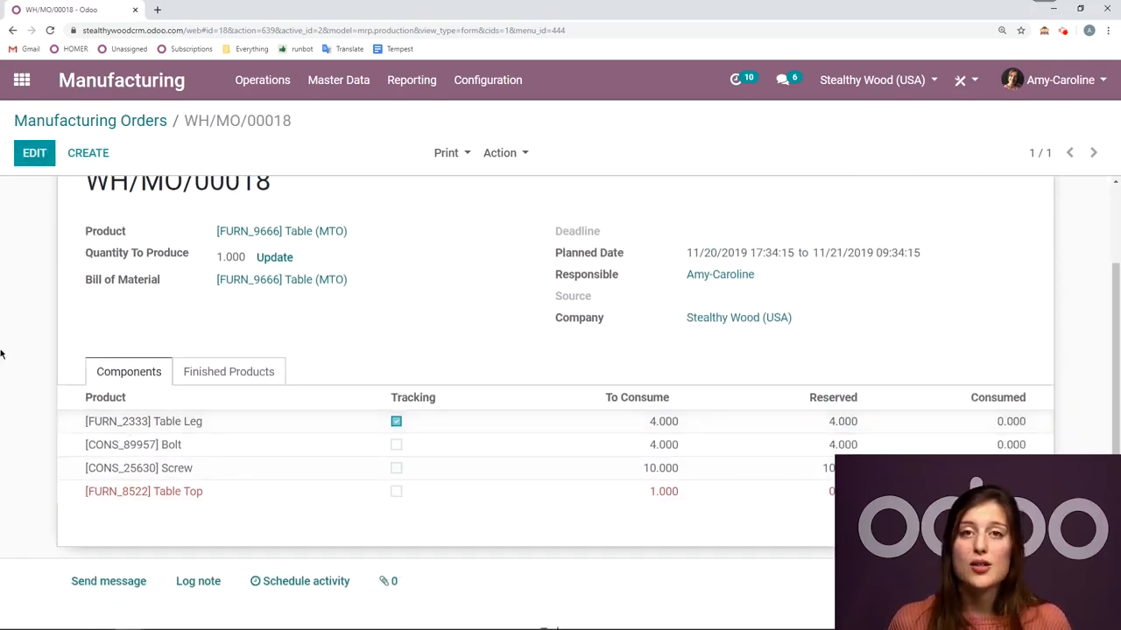
pyautogui.scroll(2, 23, 318)
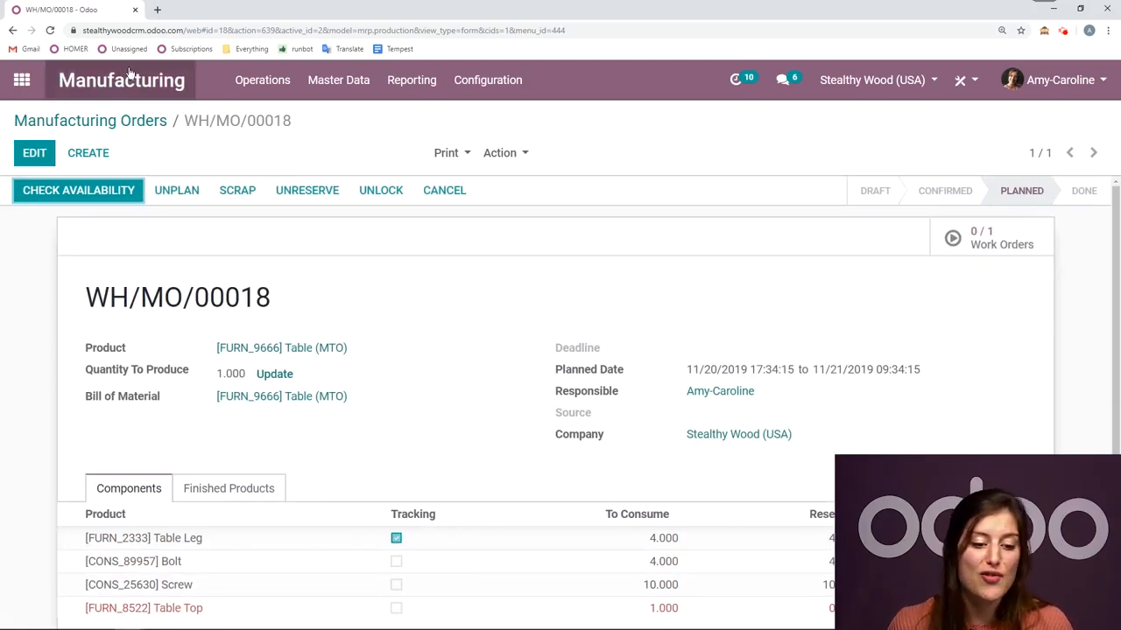
pyautogui.click(161, 121)
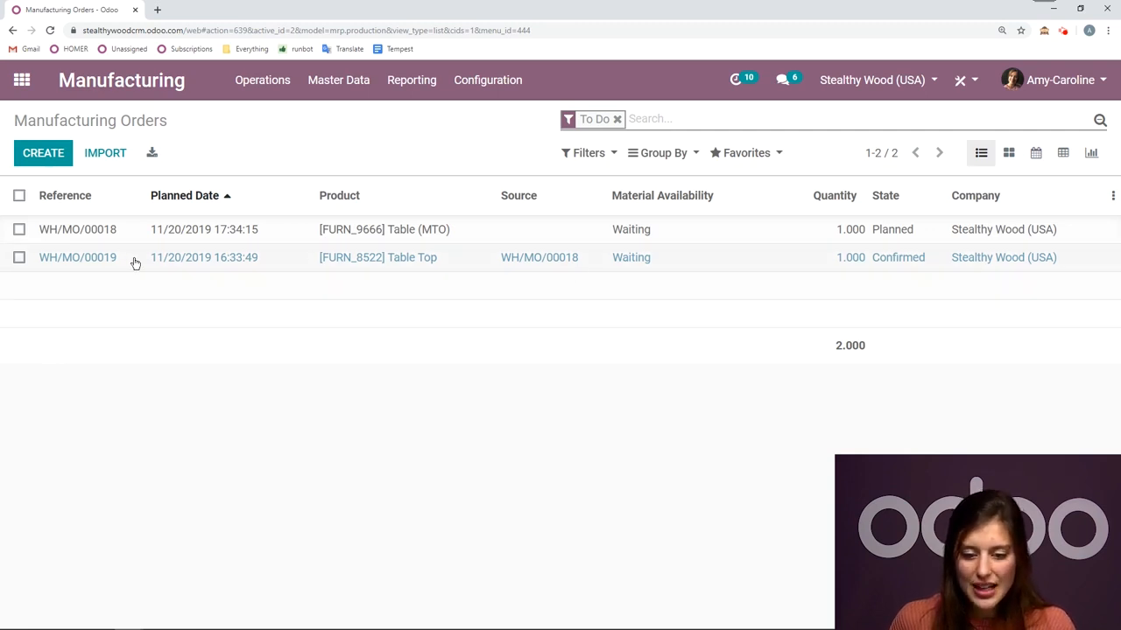
pyautogui.click(735, 259)
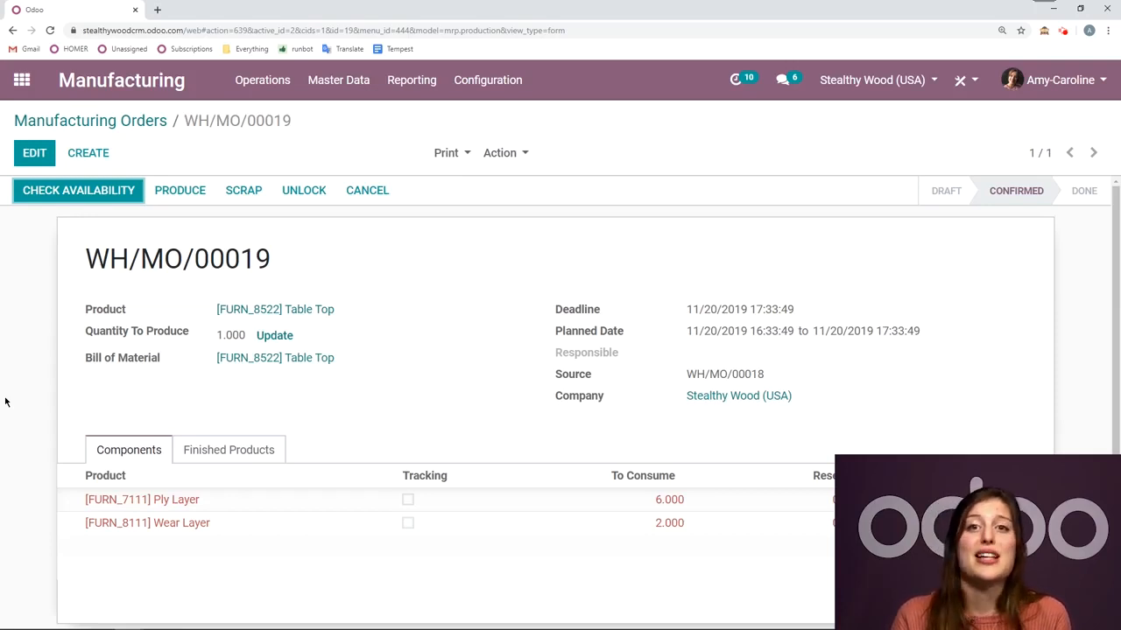
pyautogui.click(88, 201)
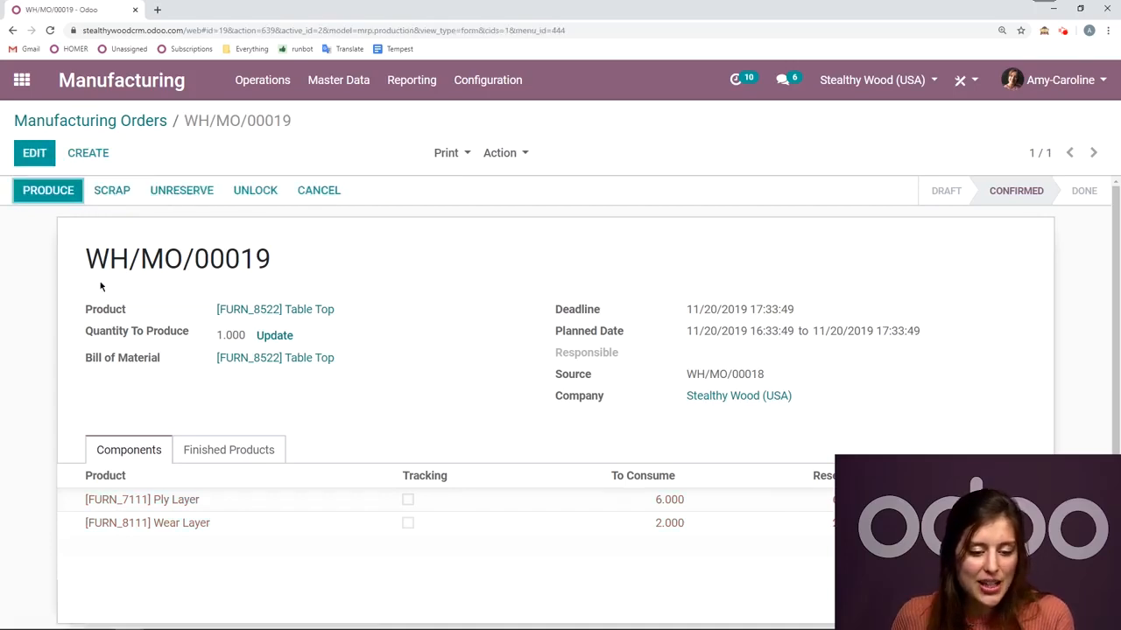
# - Record production of 1 Table Top and produce it to complete its manufacturing order
pyautogui.click(46, 190)
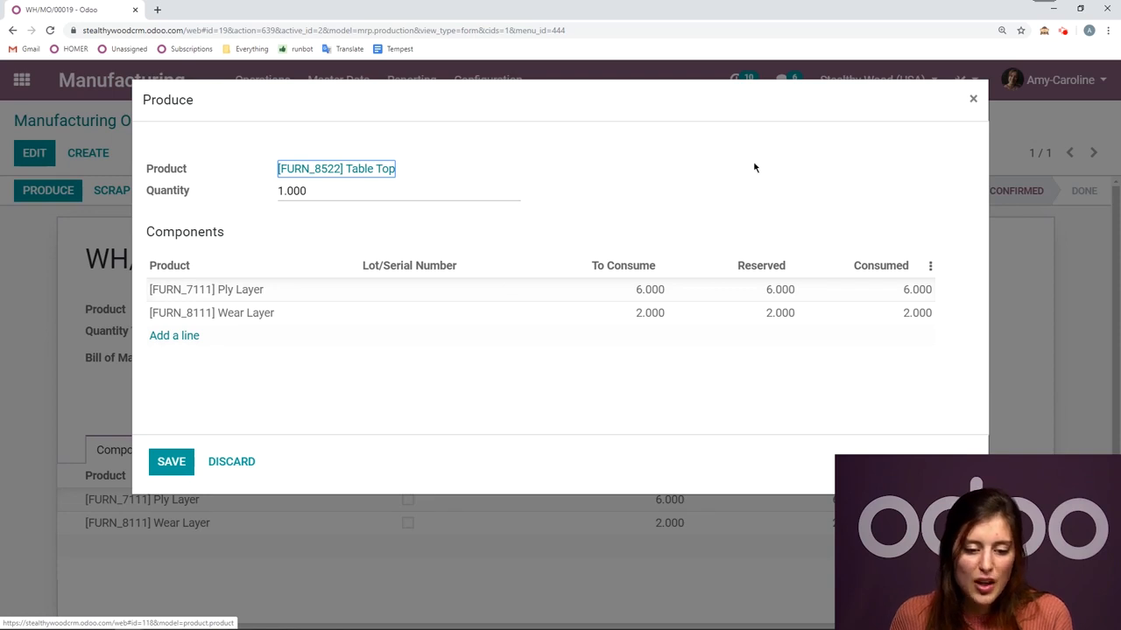
pyautogui.click(173, 464)
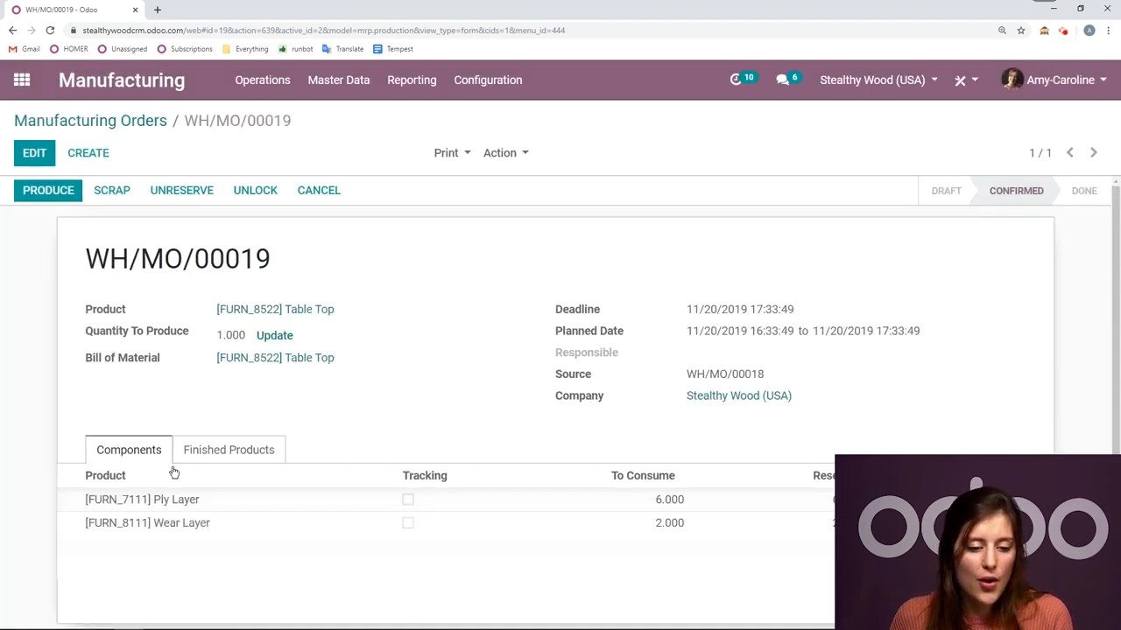
pyautogui.click(54, 192)
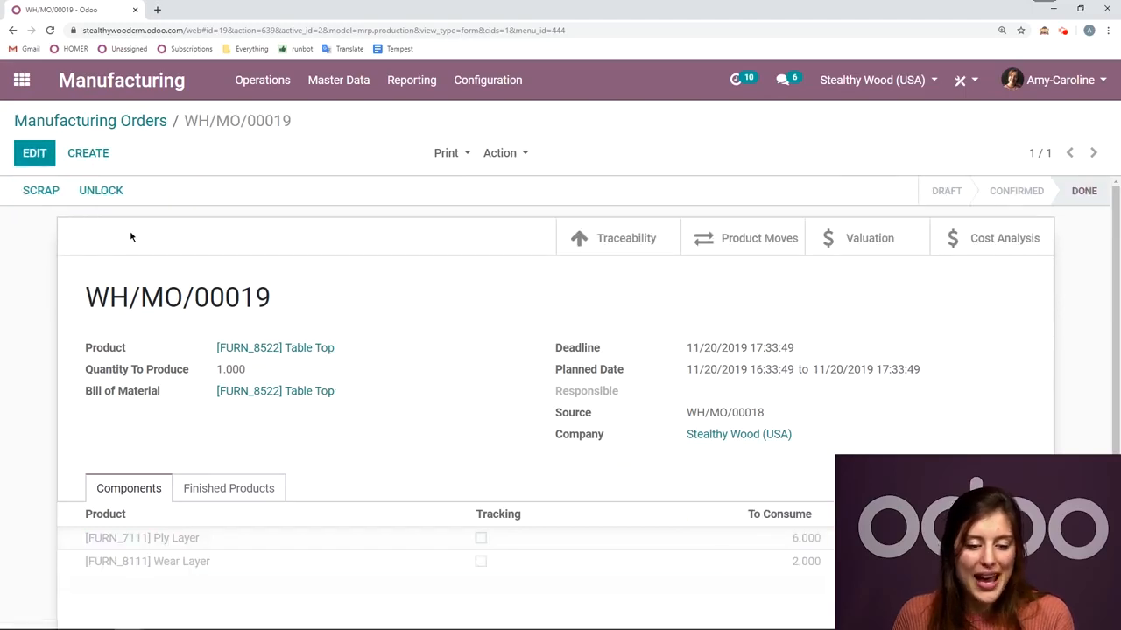
# - Check the Table Top product record, then open the Assembly Line 1 work order of the Table (MTO) order and start working on it
pyautogui.click(304, 348)
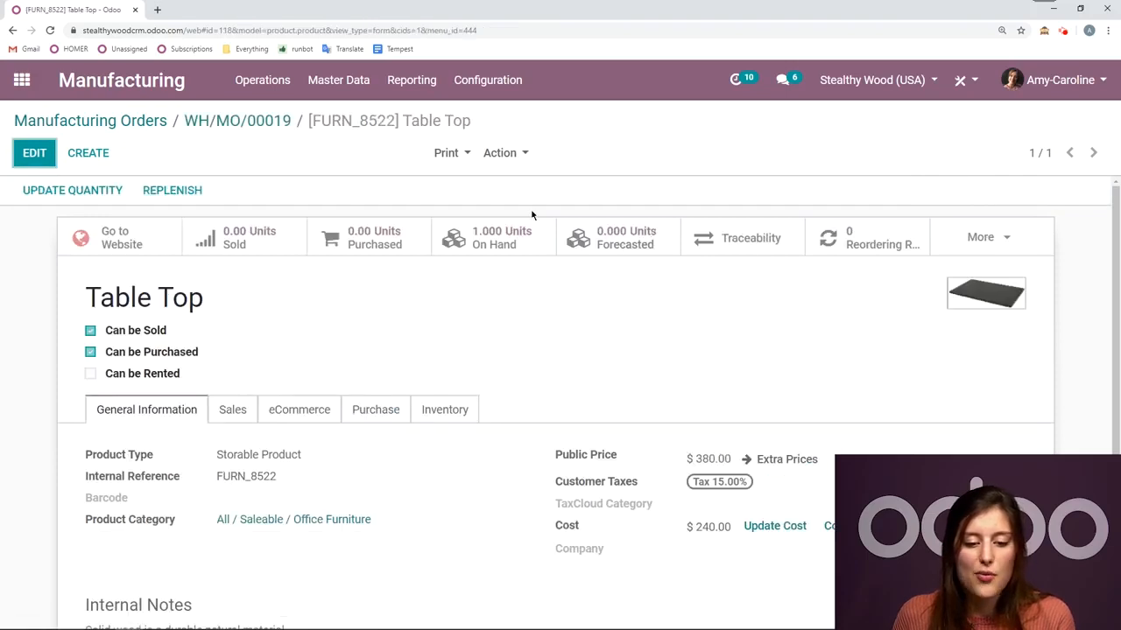
pyautogui.click(132, 121)
pyautogui.click(321, 235)
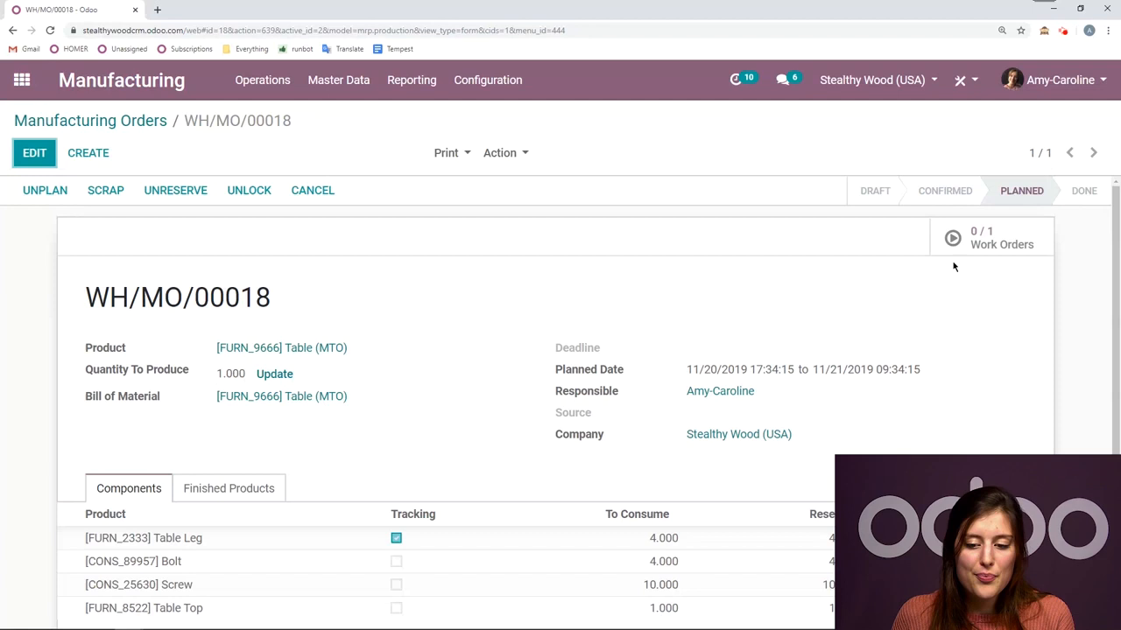
pyautogui.click(982, 240)
pyautogui.click(205, 235)
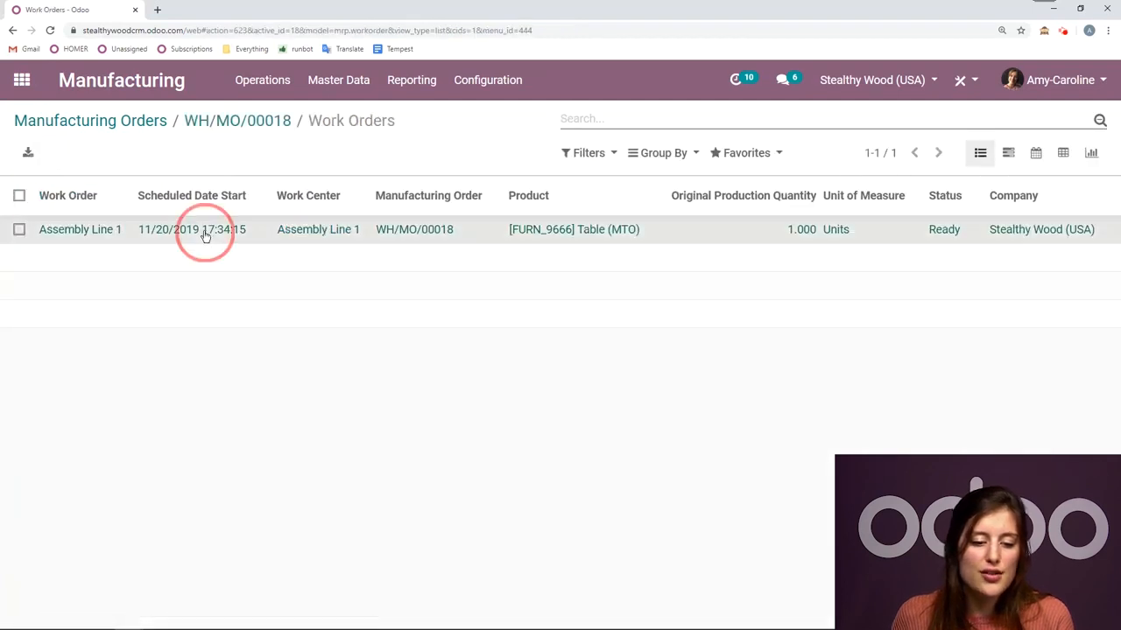
pyautogui.click(43, 211)
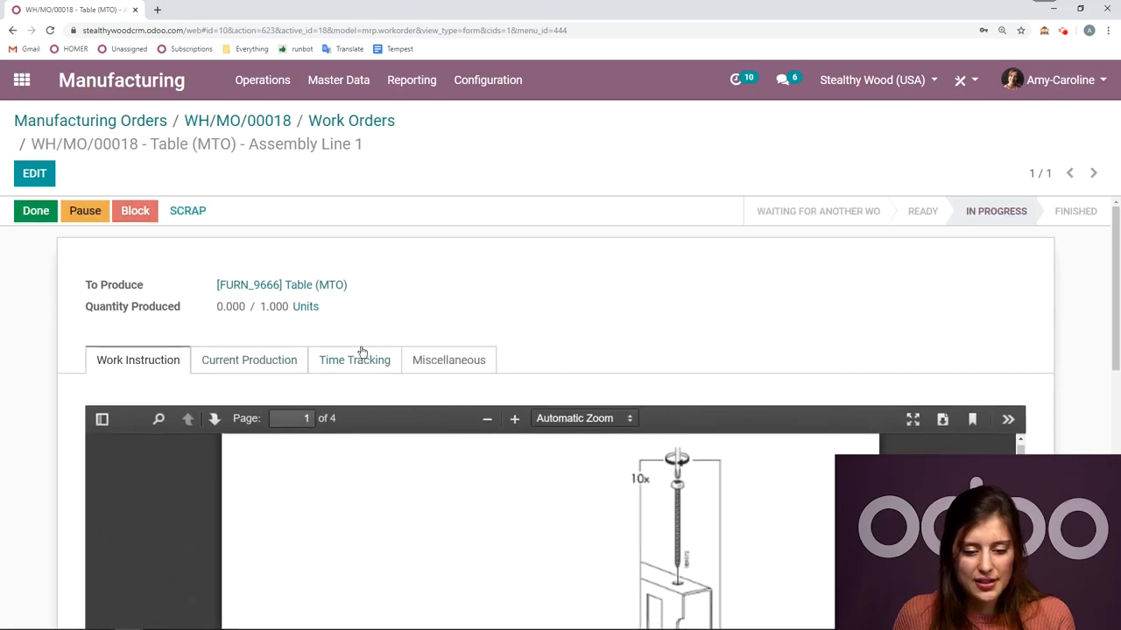
# - Review the work order's time tracking and try to mark the work order as done
pyautogui.click(365, 360)
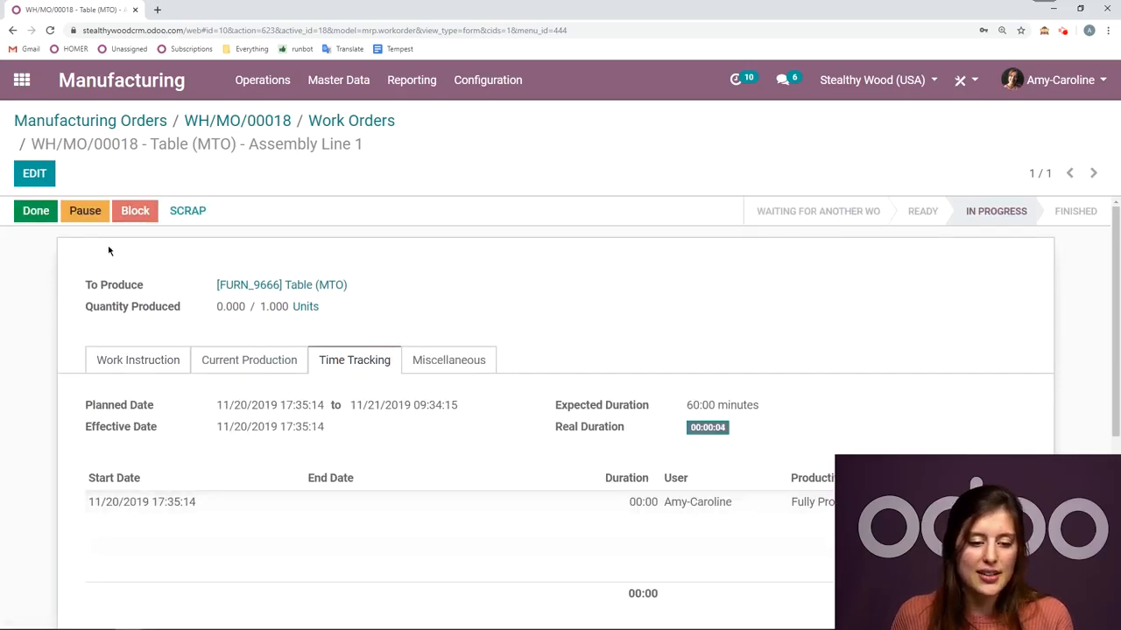
pyautogui.click(41, 219)
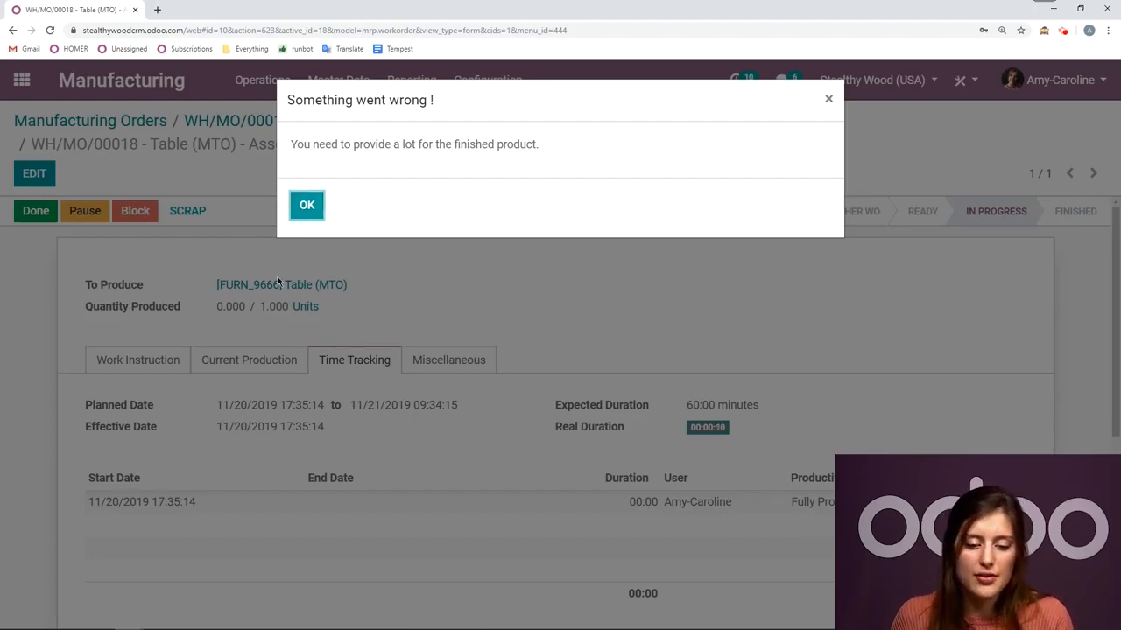
pyautogui.click(304, 205)
# - Create lot/serial number 12 for the finished table in the work order's current production and save
pyautogui.click(287, 359)
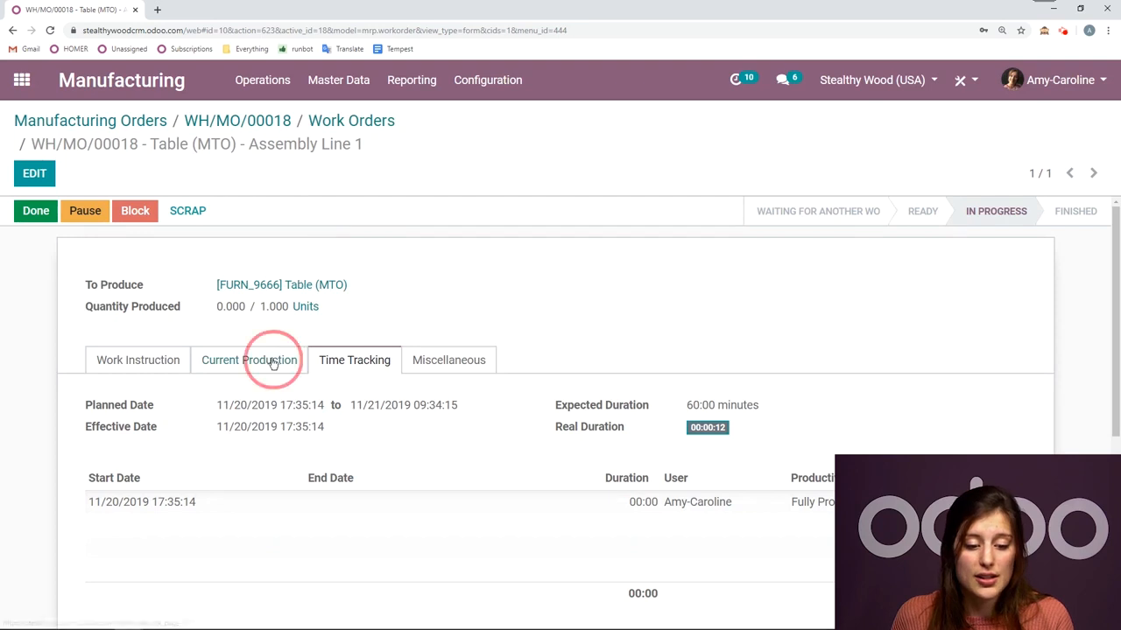
pyautogui.click(30, 172)
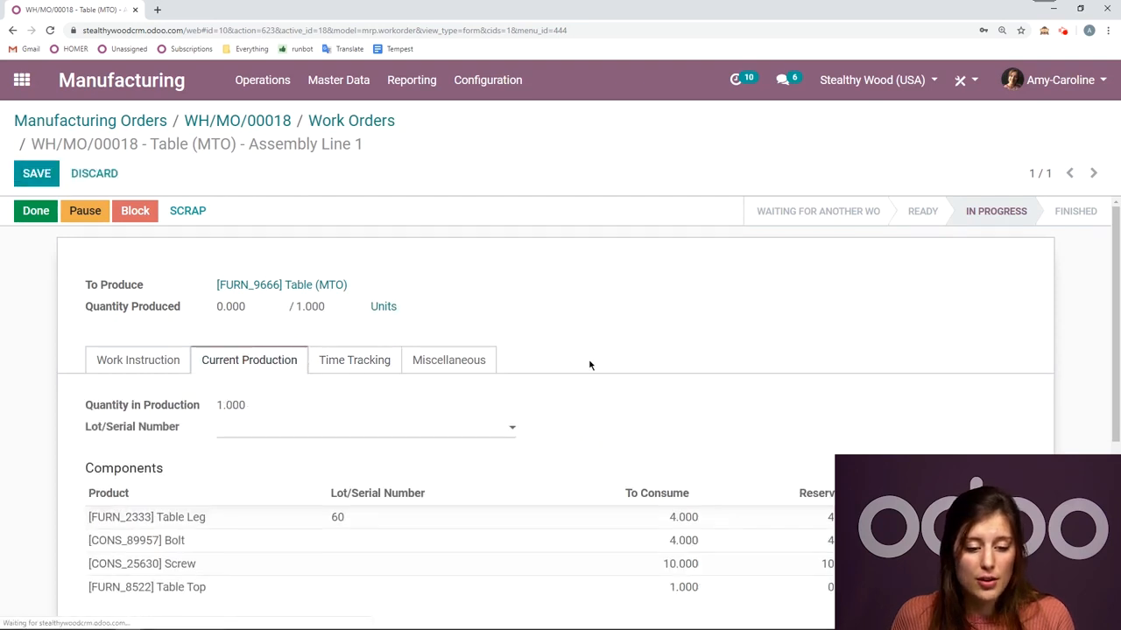
pyautogui.click(364, 438)
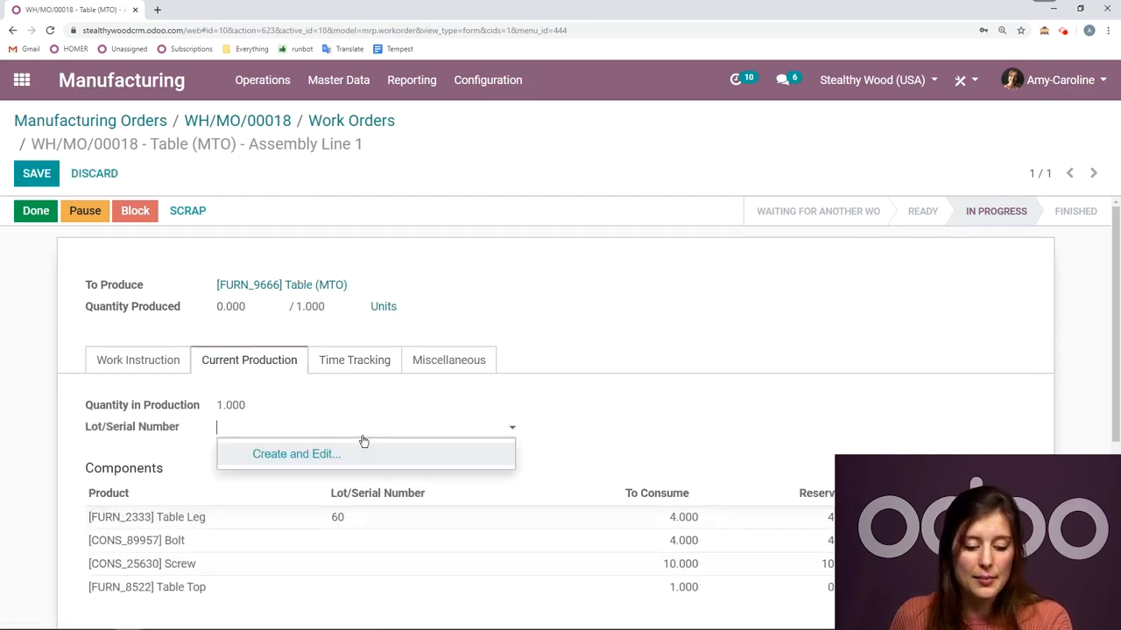
pyautogui.write('12')
pyautogui.click(358, 454)
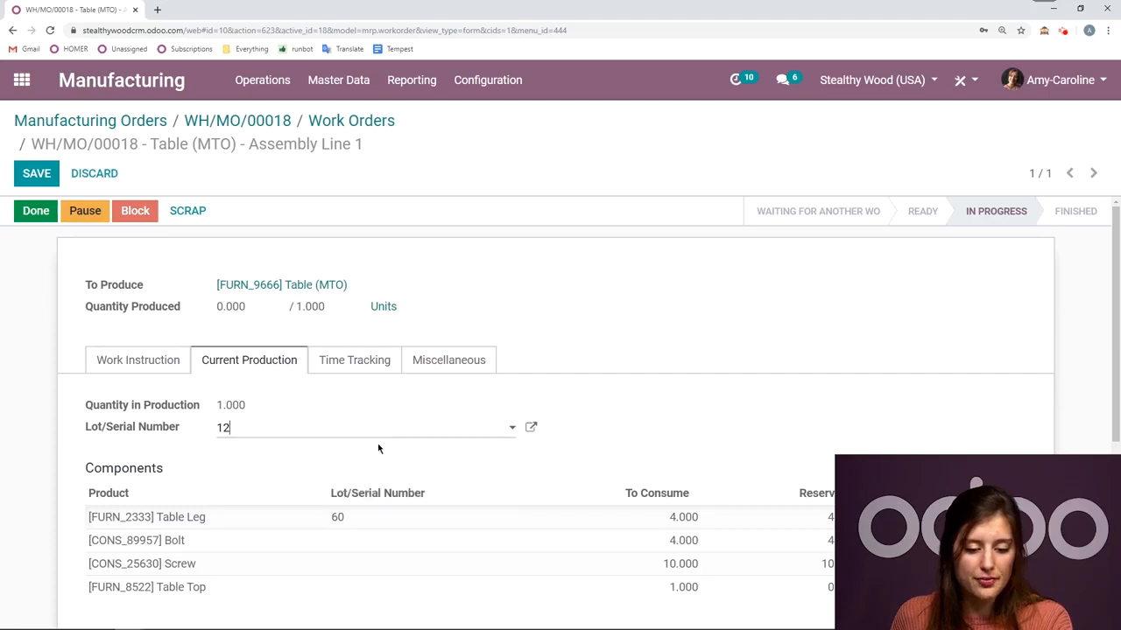
pyautogui.click(37, 173)
# - Finish the Assembly Line 1 work order and mark the Table (MTO) manufacturing order as done
pyautogui.click(36, 211)
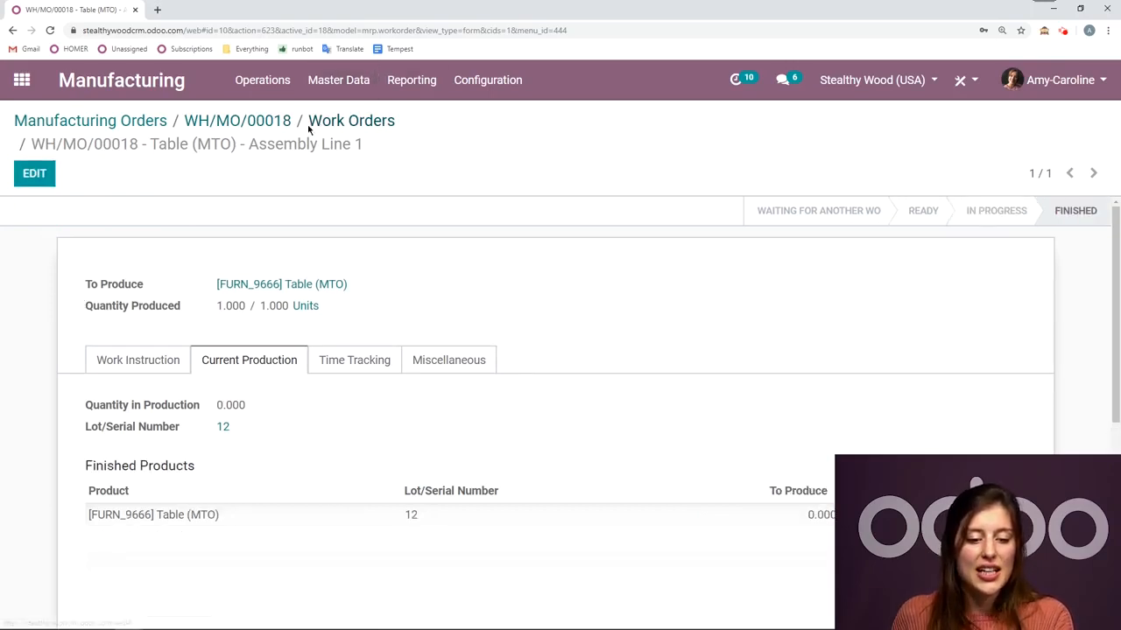
pyautogui.click(273, 126)
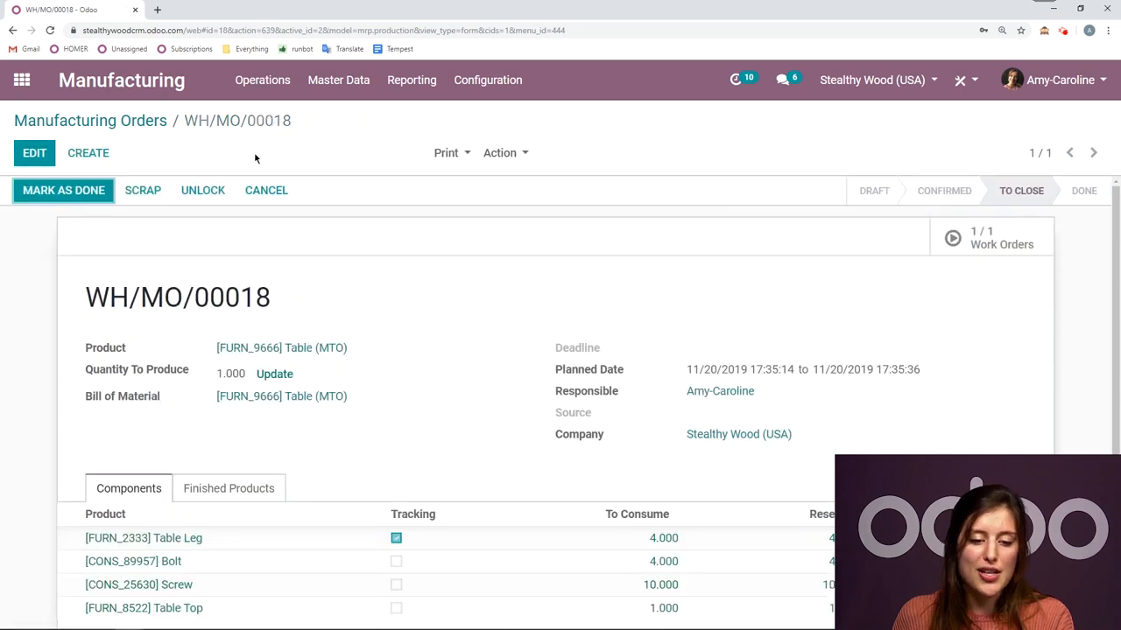
pyautogui.click(93, 197)
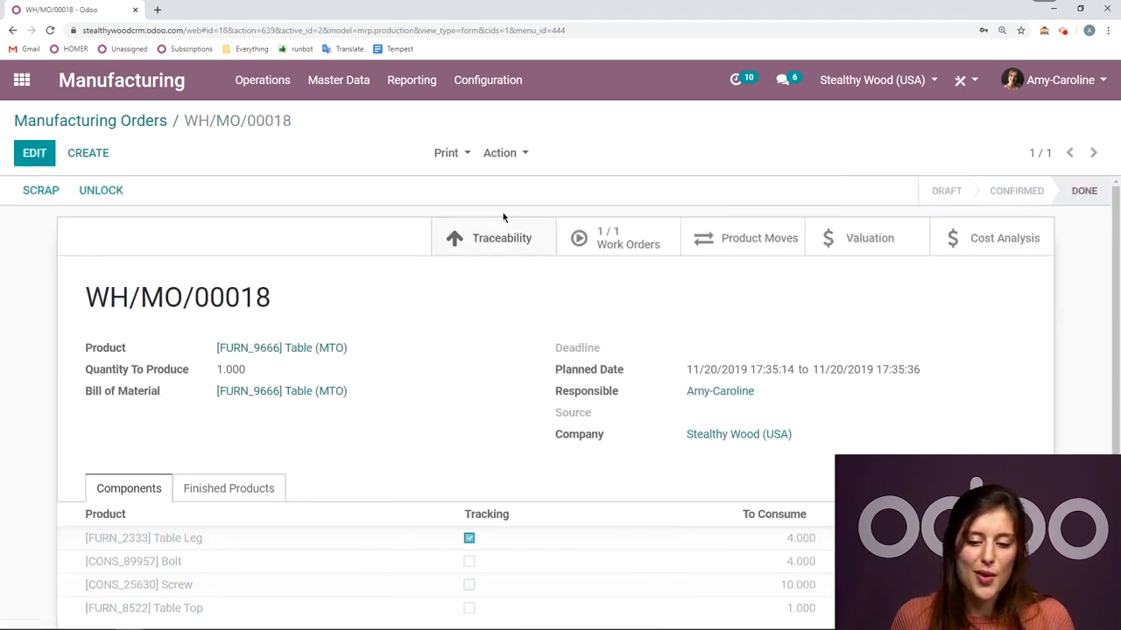